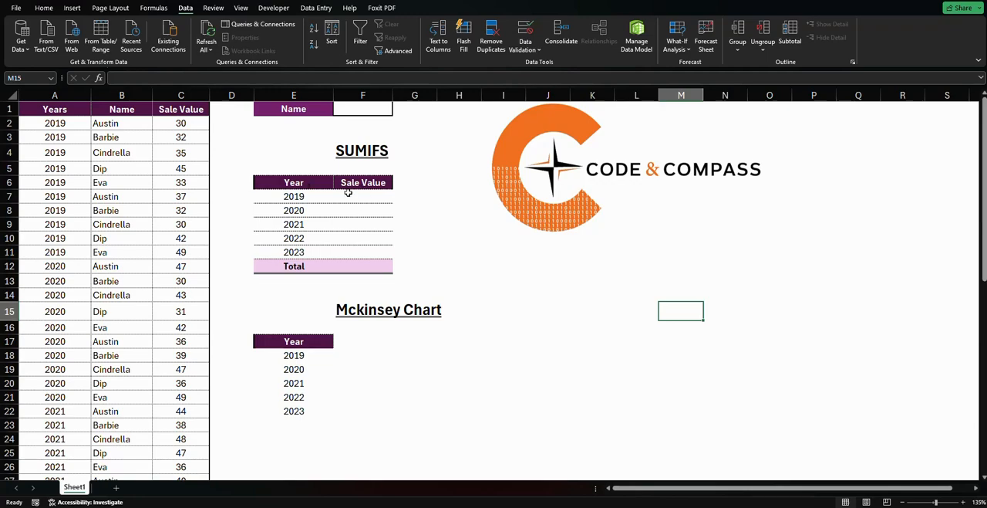
{"action": "left_click", "coordinate": [354, 195]}
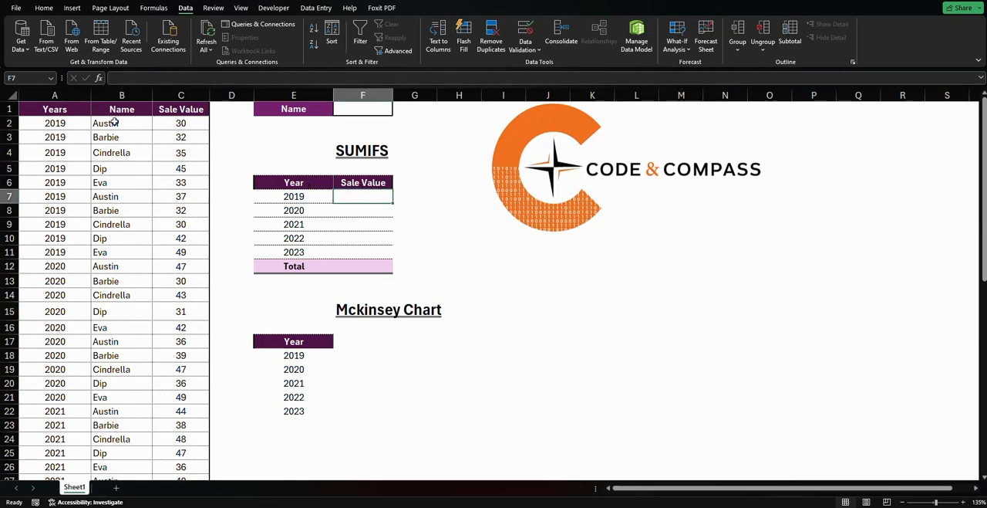
{"action": "left_click_drag", "start_coordinate": [114, 122], "coordinate": [115, 182]}
{"action": "left_click", "coordinate": [55, 94]}
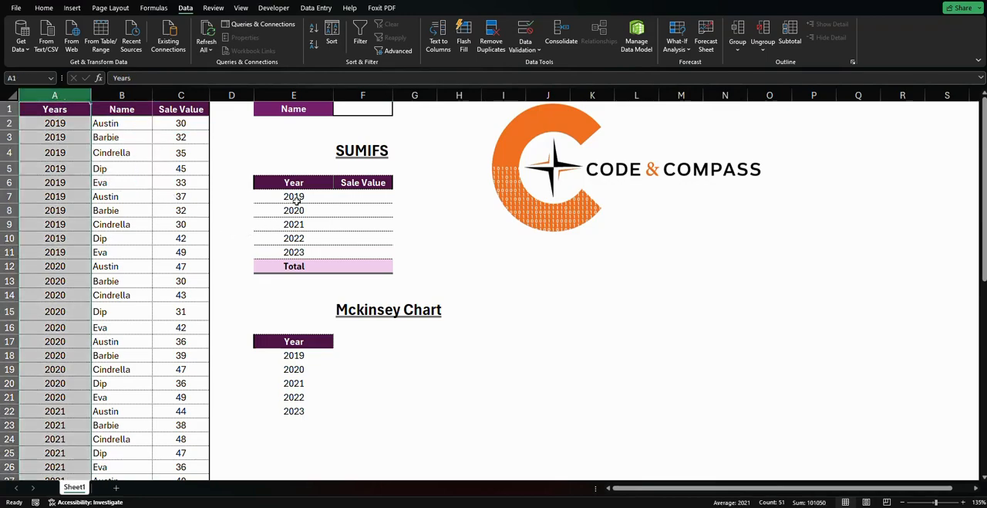
{"action": "left_click_drag", "start_coordinate": [296, 200], "coordinate": [297, 245]}
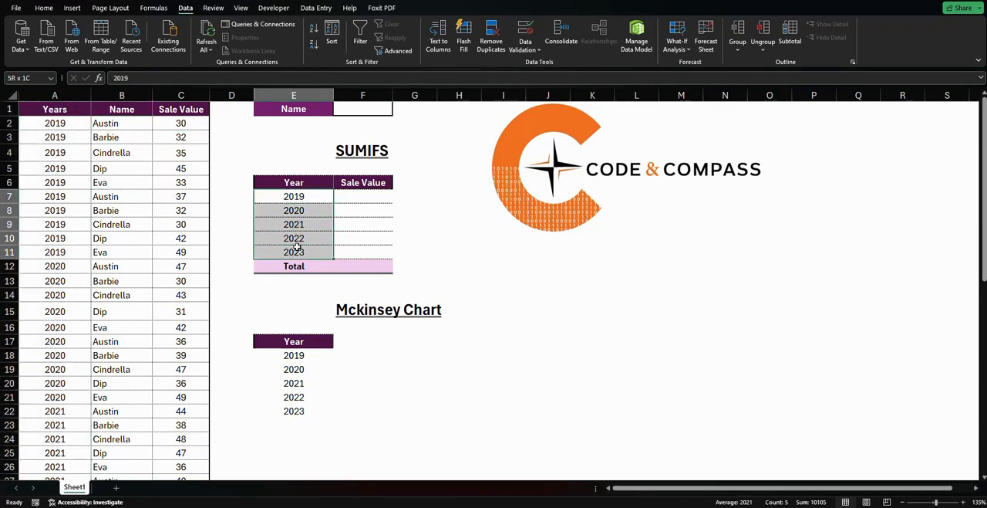
{"action": "left_click", "coordinate": [377, 196]}
Set up data validation on cell F1 beside the Name label, allowing a List with an in-cell dropdown
{"action": "left_click", "coordinate": [358, 106]}
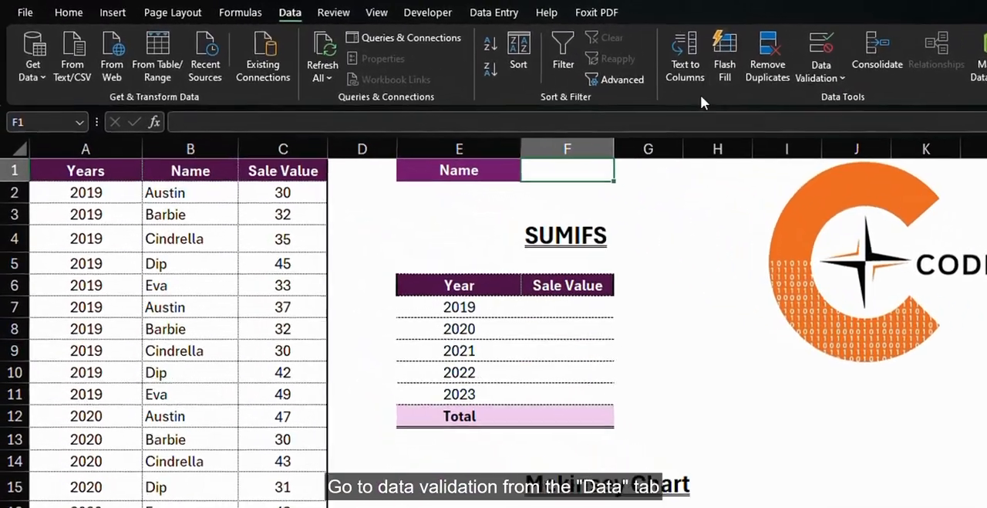
{"action": "left_click", "coordinate": [824, 79]}
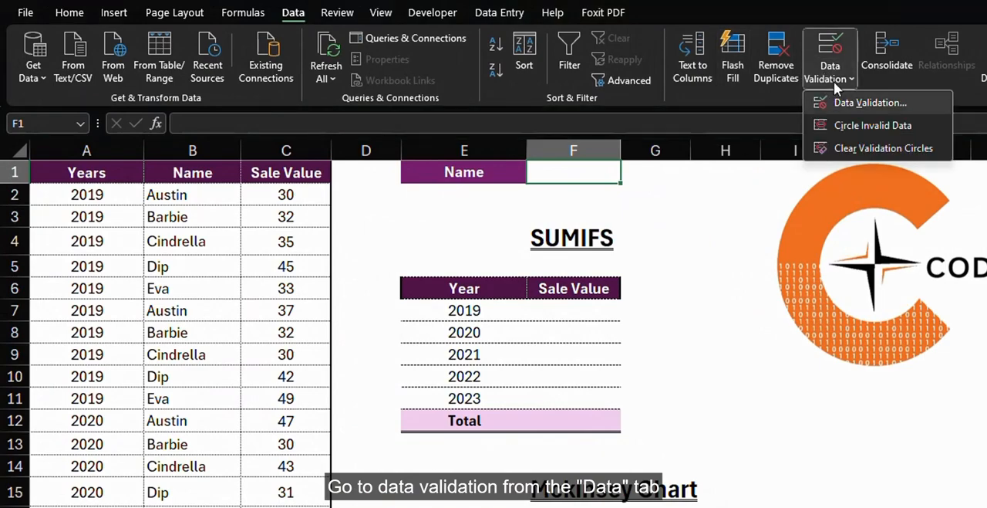
{"action": "left_click", "coordinate": [852, 102]}
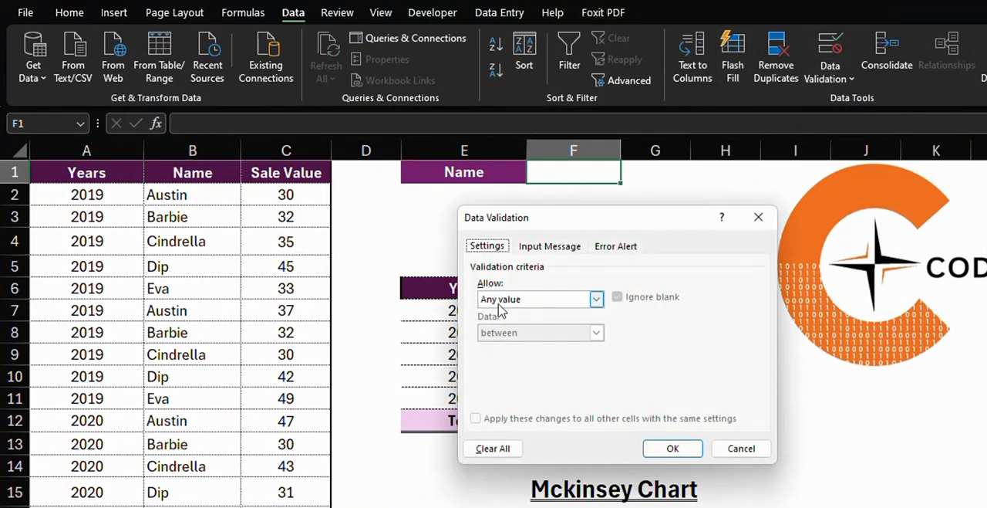
{"action": "left_click", "coordinate": [546, 299]}
{"action": "left_click", "coordinate": [487, 346]}
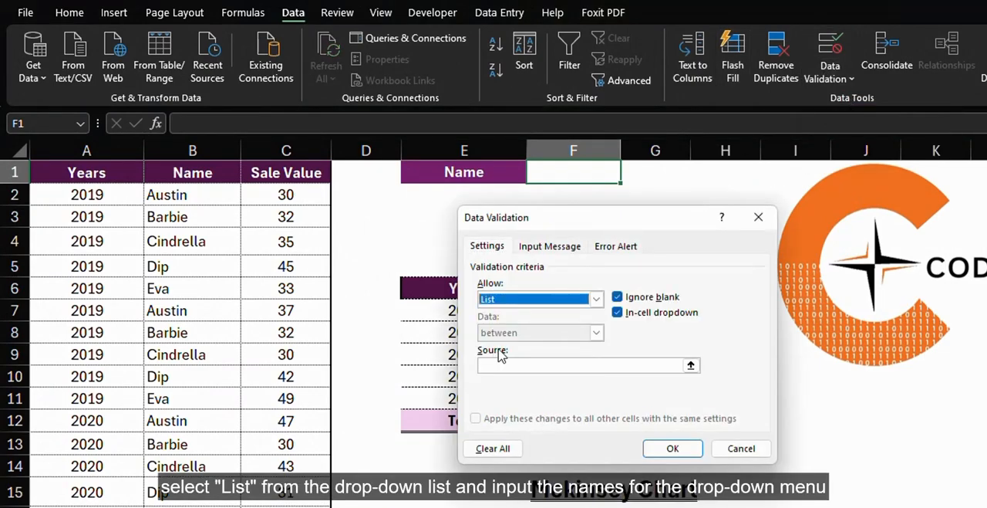
Enter the distinct names from the Name column, separated by commas, as the list source and apply the validation
{"action": "left_click", "coordinate": [538, 364]}
{"action": "type", "text": "Aus"}
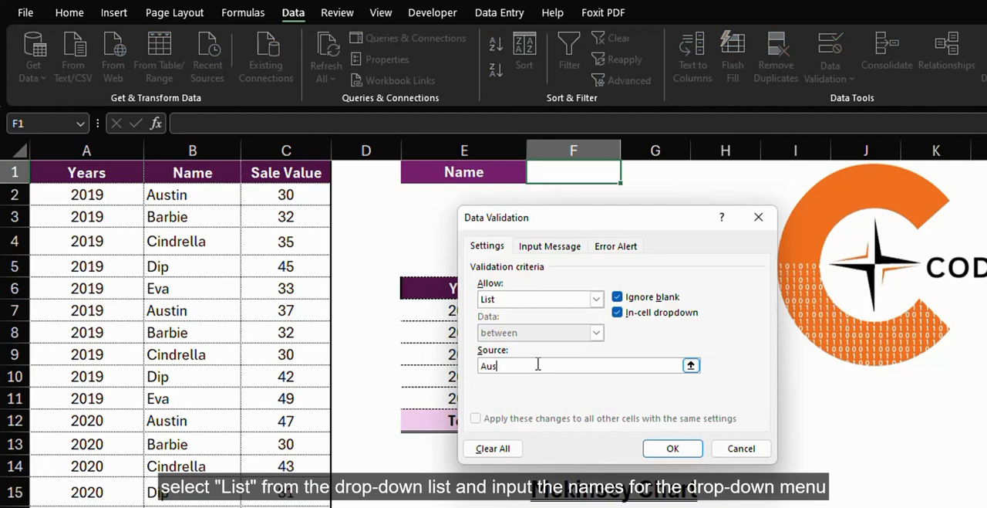
{"action": "type", "text": "tin"}
{"action": "type", "text": "rewlla"}
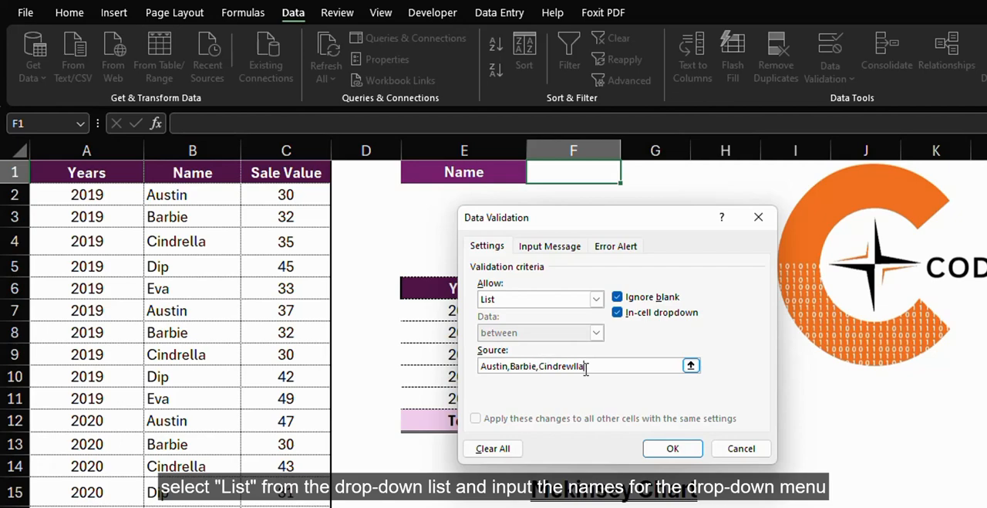
{"action": "left_click", "coordinate": [574, 366]}
{"action": "key", "text": "BackSpace"}
{"action": "type", "text": ",Dip"}
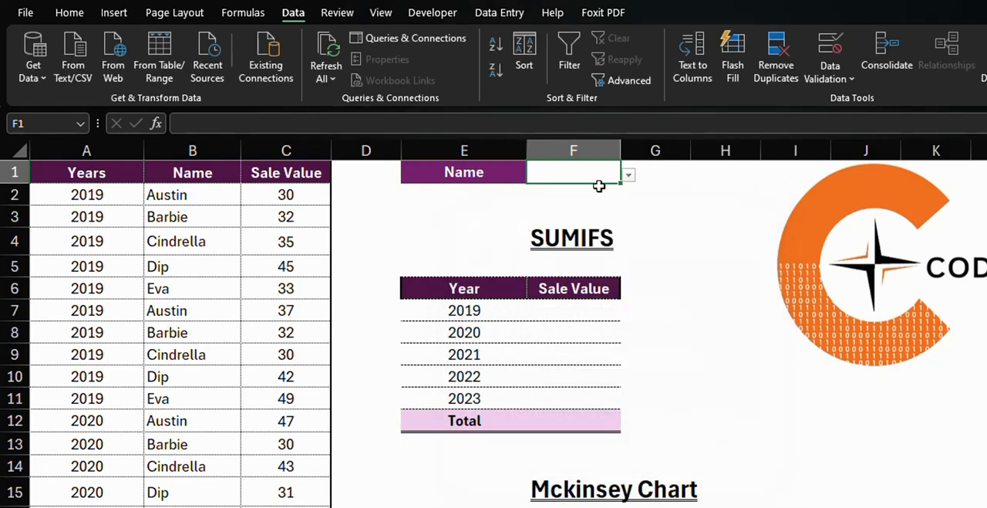
{"action": "left_click", "coordinate": [673, 448]}
Try the F1 dropdown by choosing the second name, and leave the fourth name in the list selected
{"action": "left_click", "coordinate": [629, 176]}
{"action": "left_click", "coordinate": [540, 207]}
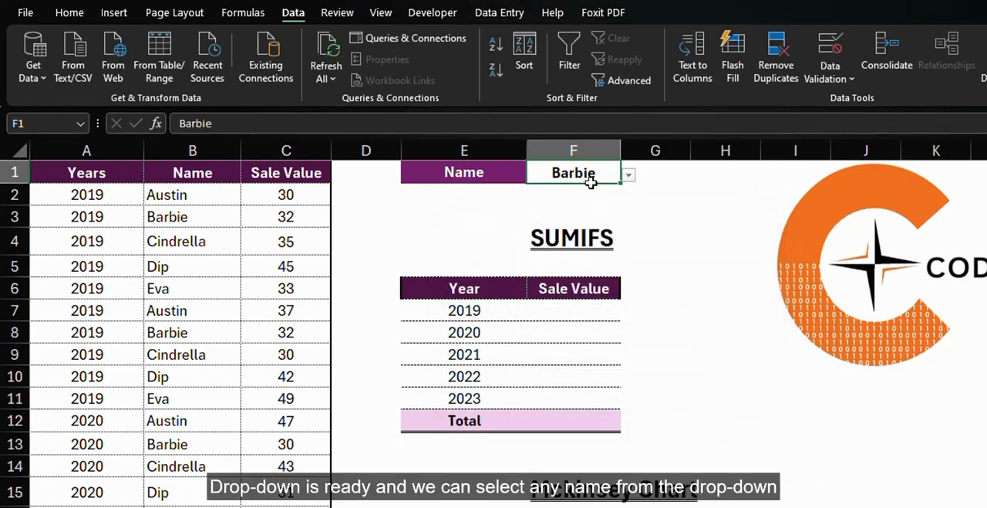
{"action": "left_click", "coordinate": [631, 177]}
{"action": "left_click", "coordinate": [548, 233]}
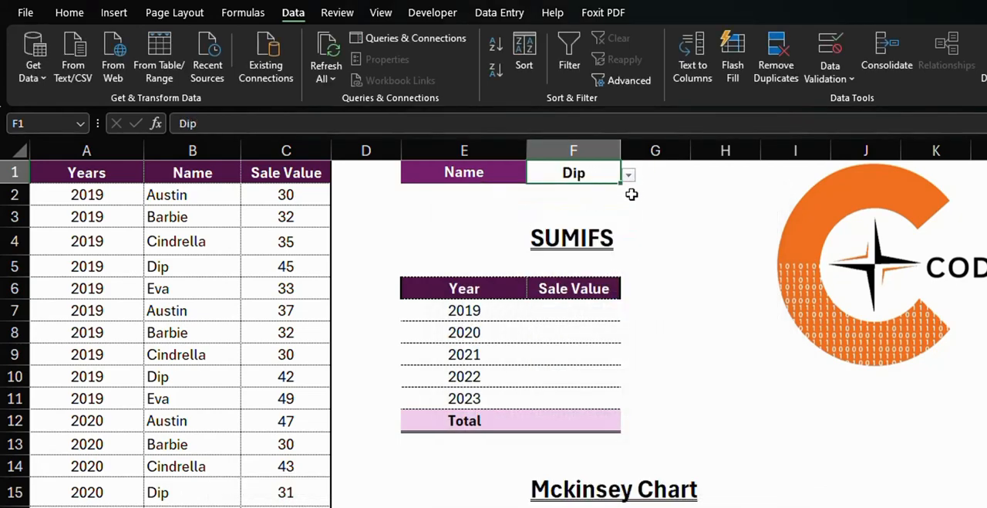
{"action": "left_click", "coordinate": [641, 191]}
{"action": "left_click", "coordinate": [599, 169]}
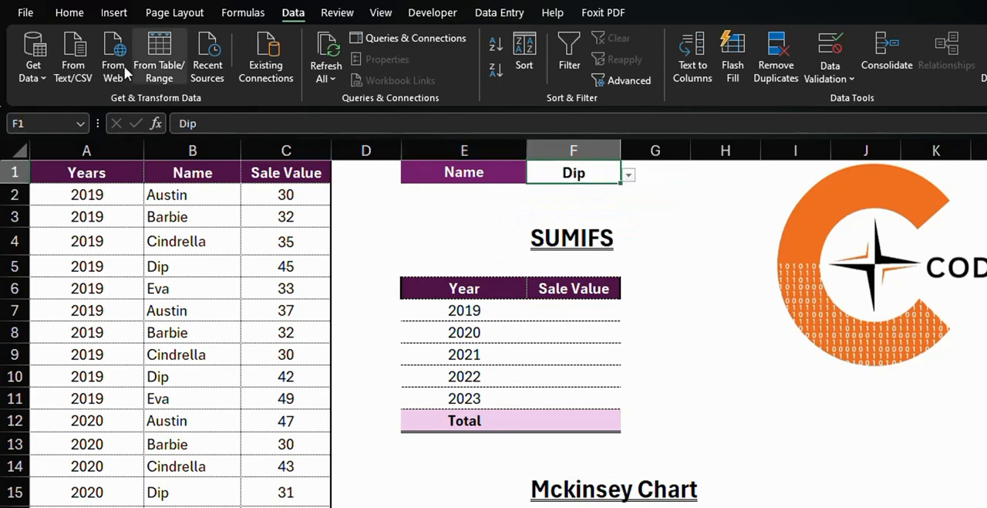
{"action": "left_click", "coordinate": [80, 17]}
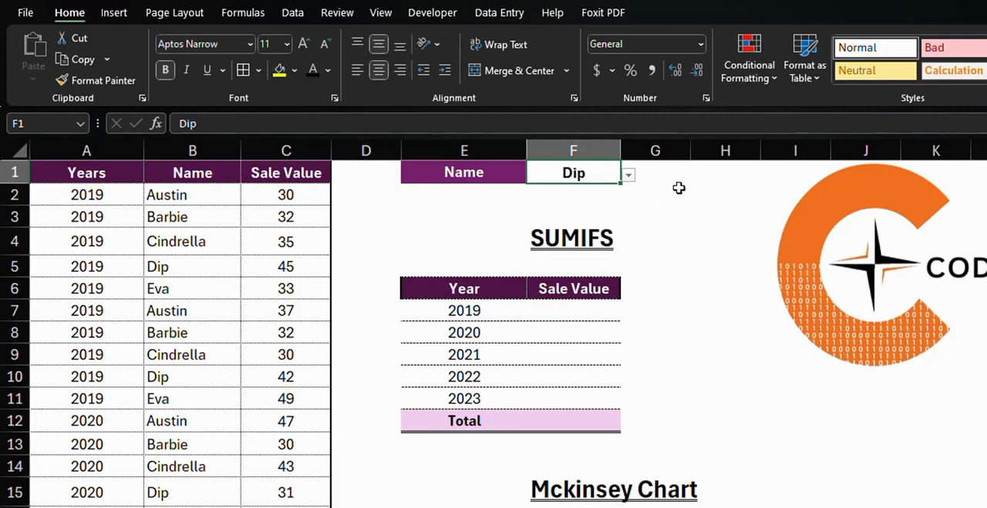
{"action": "left_click", "coordinate": [677, 190]}
Check the chosen name's combined sale values for 2019 (C5 and C10) and for 2020 (C15 and C20)
{"action": "left_click", "coordinate": [588, 312]}
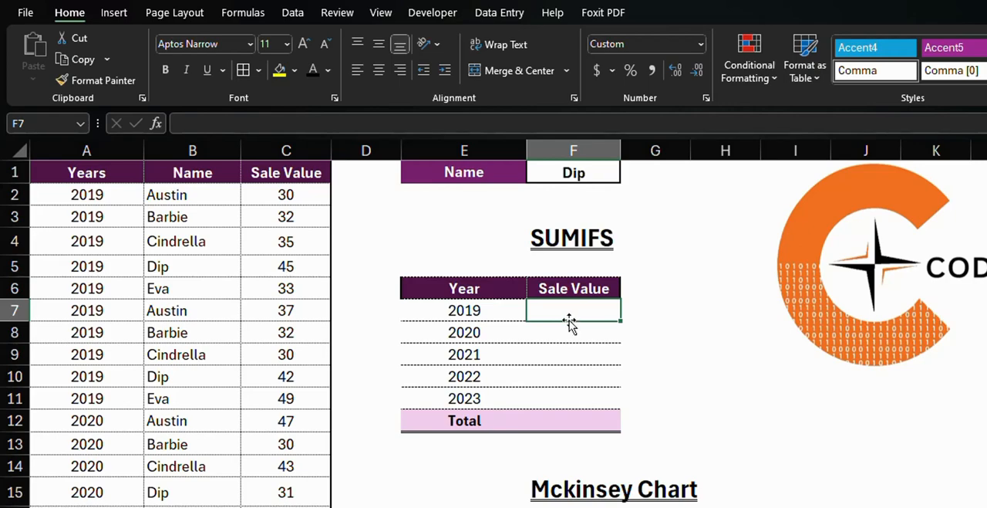
{"action": "left_click", "coordinate": [253, 275]}
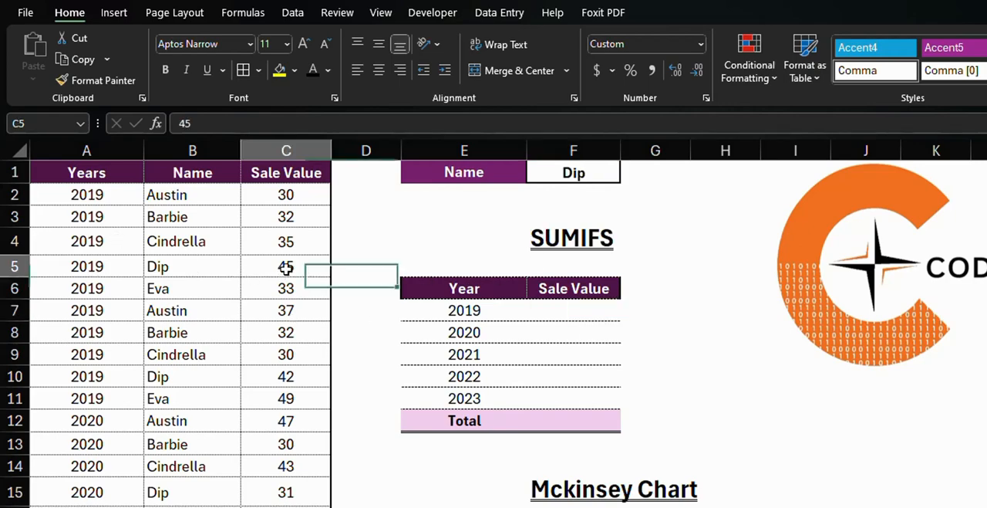
{"action": "left_click", "coordinate": [287, 374], "text": "ctrl"}
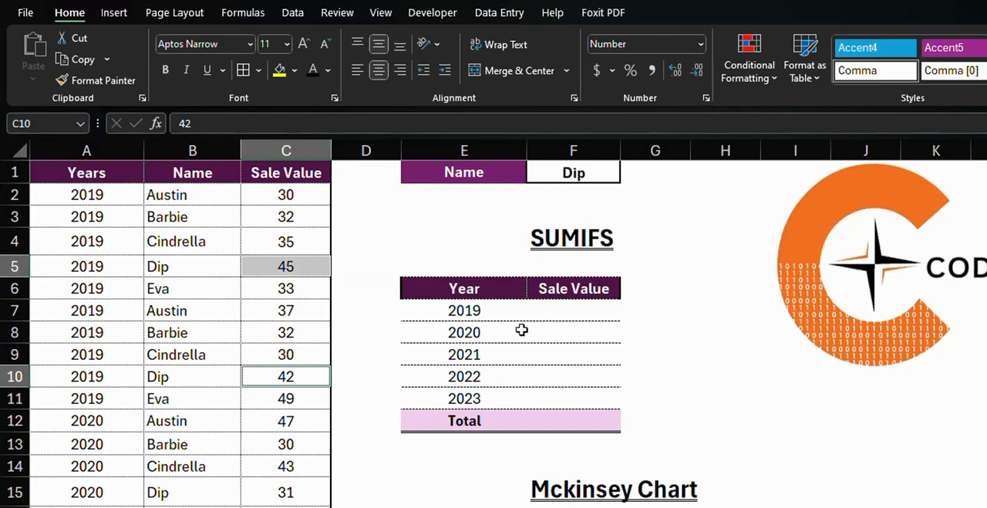
{"action": "left_click", "coordinate": [283, 493]}
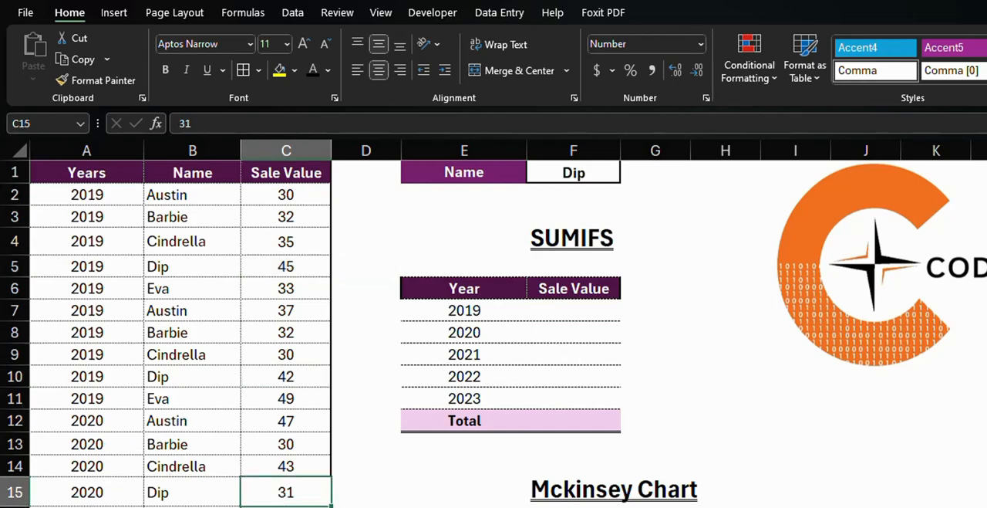
{"action": "left_click", "coordinate": [213, 457], "text": "ctrl"}
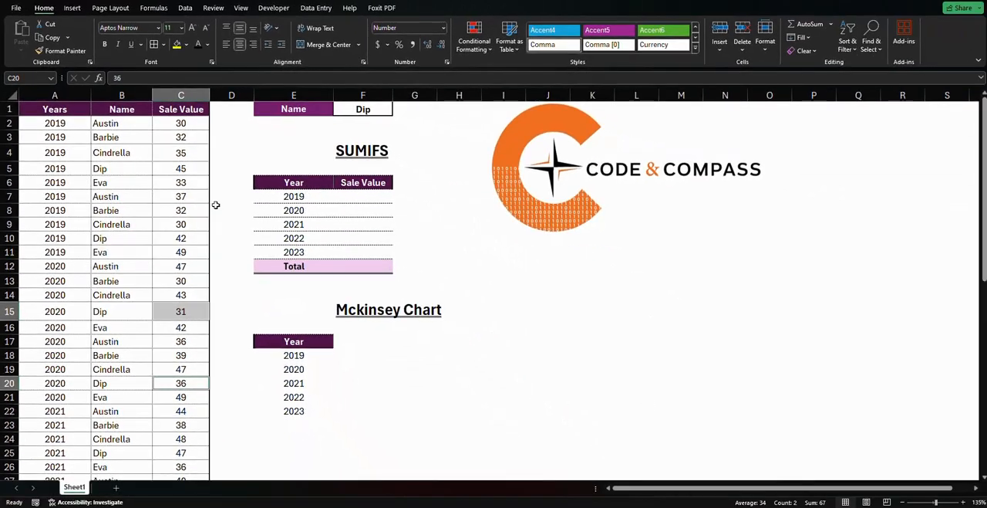
Start a SUMIFS formula in F7 for 2019 with the absolute column $C:$C as the sum range
{"action": "left_click", "coordinate": [370, 195]}
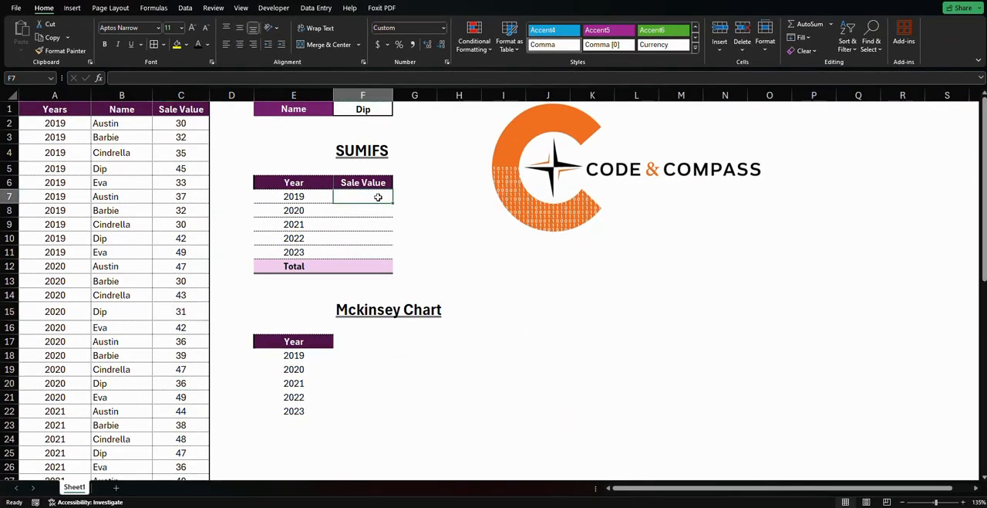
{"action": "type", "text": "=su"}
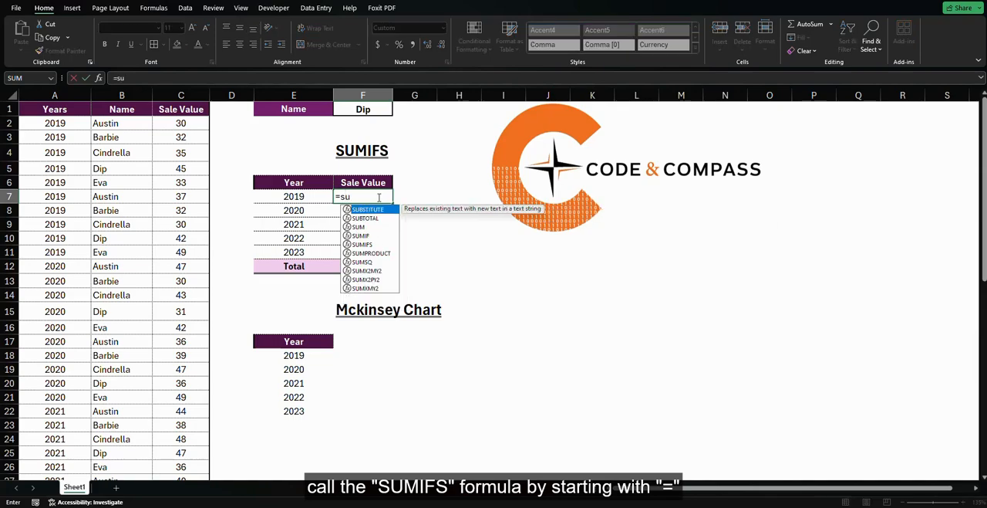
{"action": "type", "text": "m"}
{"action": "key", "text": "Down"}
{"action": "key", "text": "Down"}
{"action": "key", "text": "Tab"}
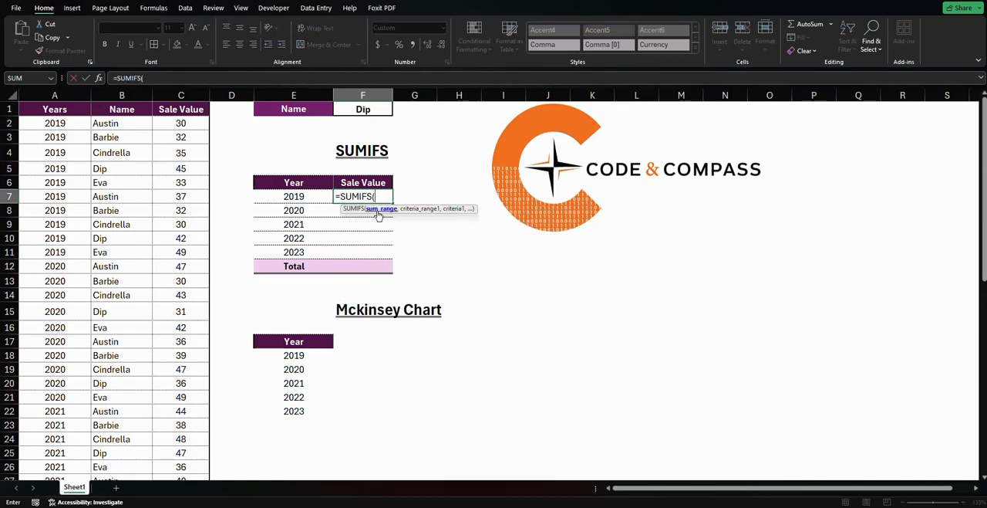
{"action": "left_click", "coordinate": [183, 94]}
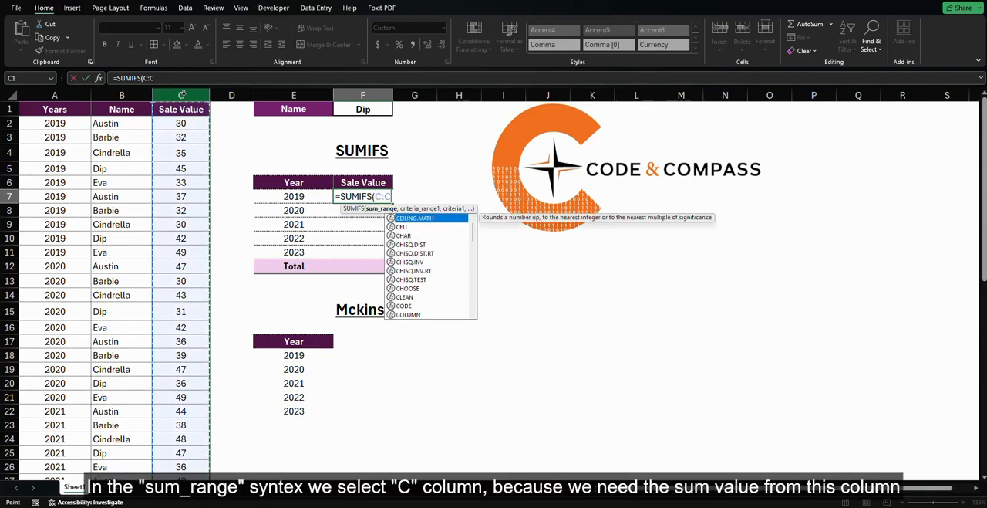
{"action": "key", "text": "F4"}
{"action": "type", "text": ","}
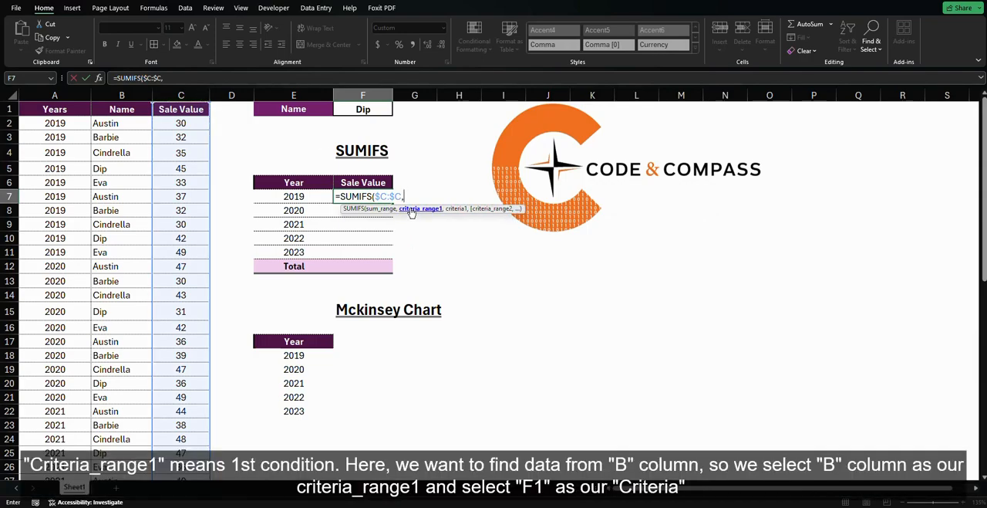
Add the first SUMIFS condition: criteria range $B:$B matched against the name in $F$1
{"action": "left_click", "coordinate": [121, 95]}
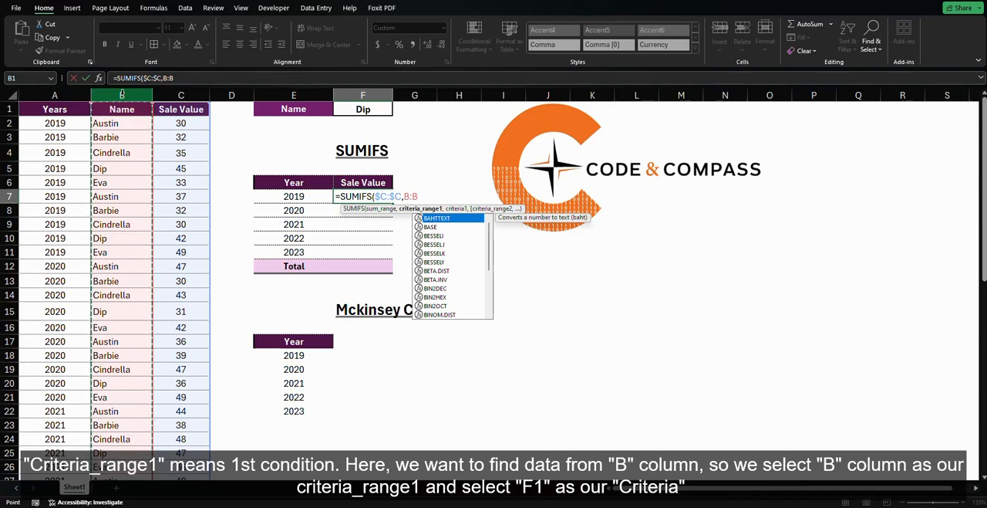
{"action": "key", "text": "F4"}
{"action": "type", "text": ","}
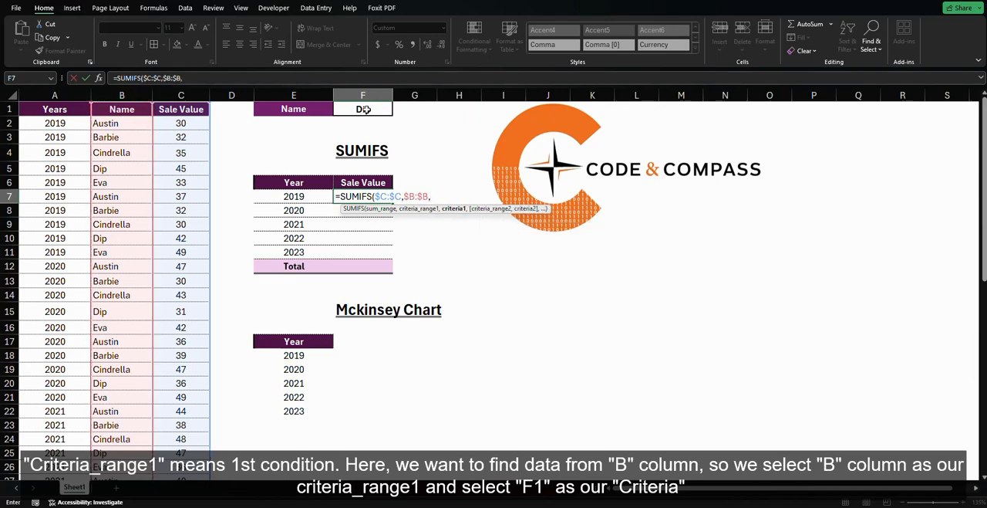
{"action": "left_click", "coordinate": [366, 109]}
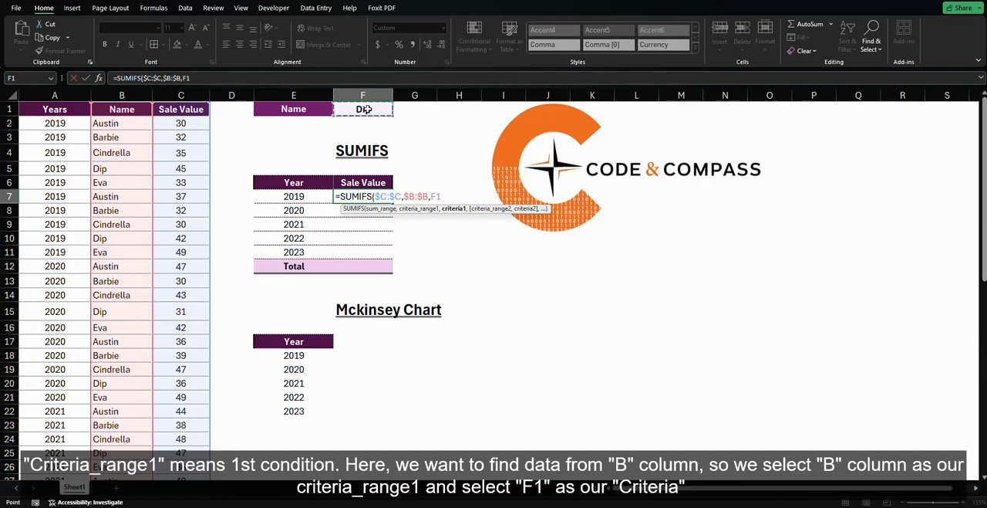
{"action": "key", "text": "F4"}
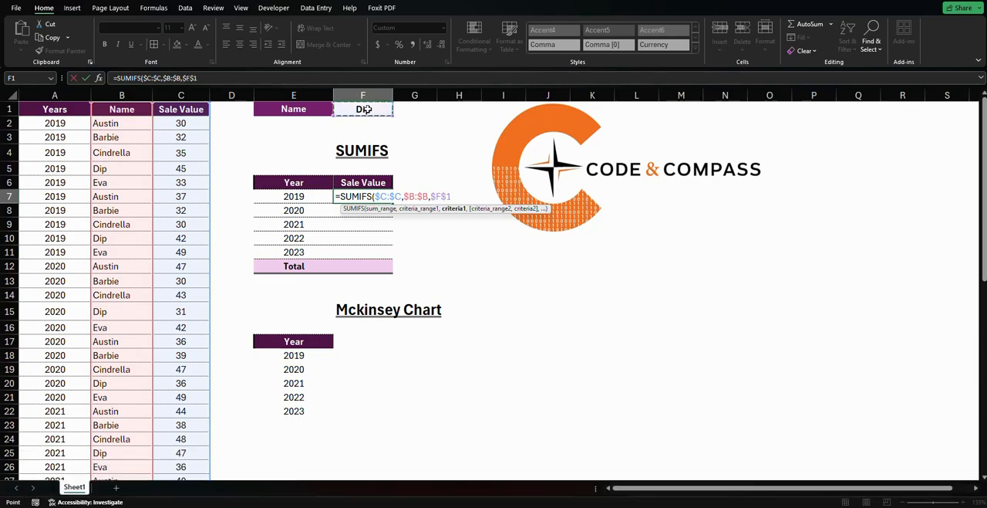
{"action": "type", "text": ","}
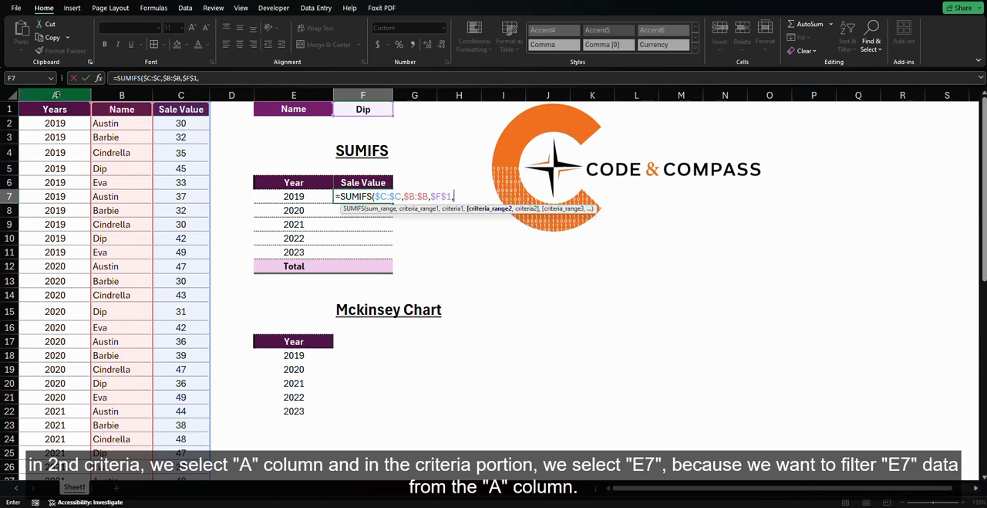
Add the second condition, criteria range $A:$A with criterion $E7, and complete the formula in F7
{"action": "left_click", "coordinate": [55, 94]}
{"action": "key", "text": "F4"}
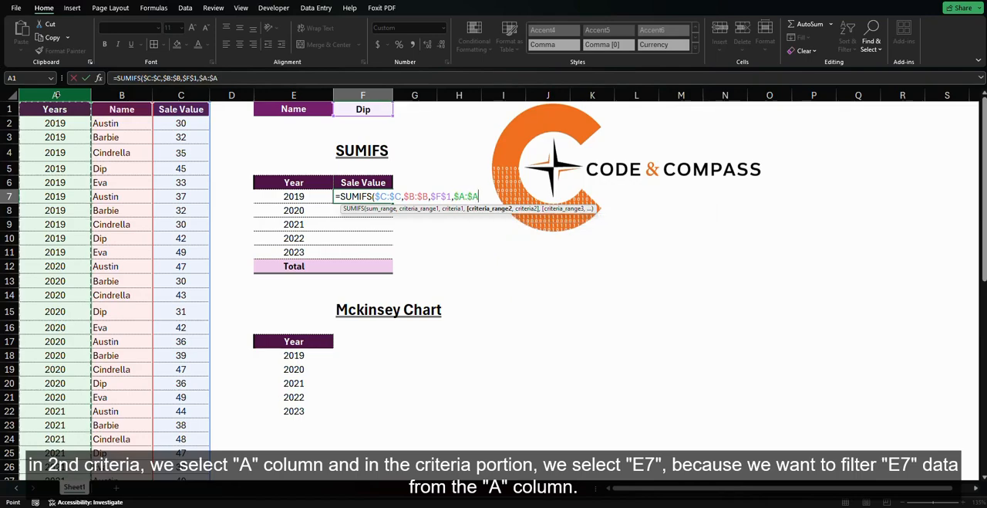
{"action": "type", "text": ","}
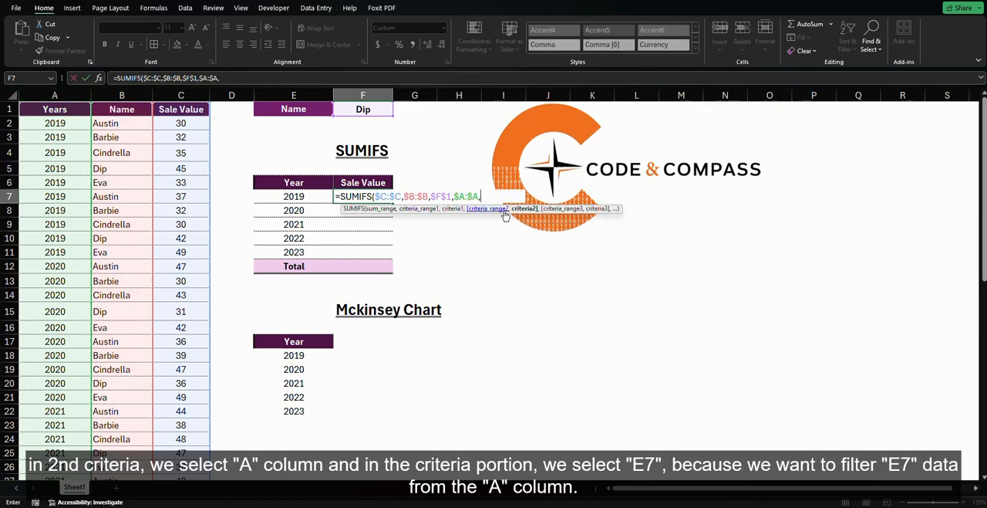
{"action": "left_click", "coordinate": [304, 197]}
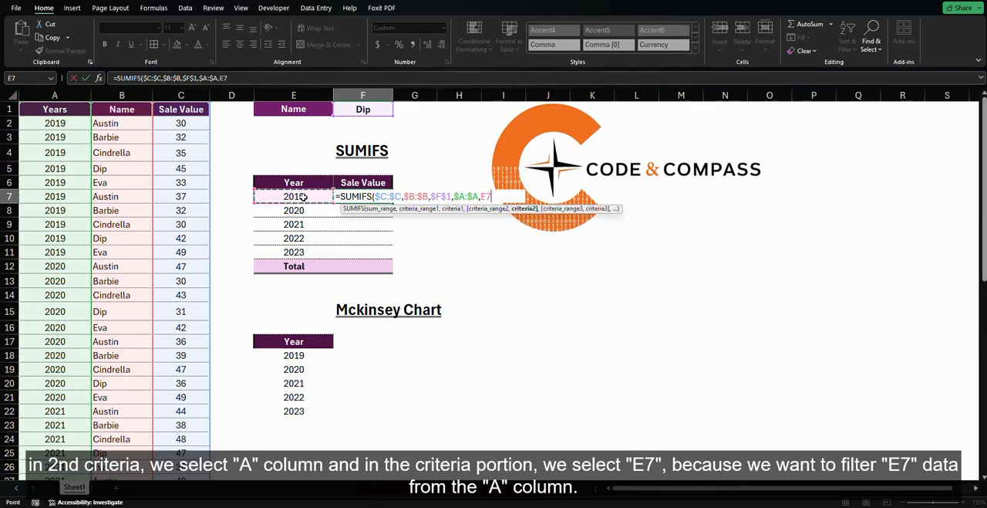
{"action": "key", "text": "F4"}
{"action": "key", "text": "F4"}
{"action": "key", "text": "F4"}
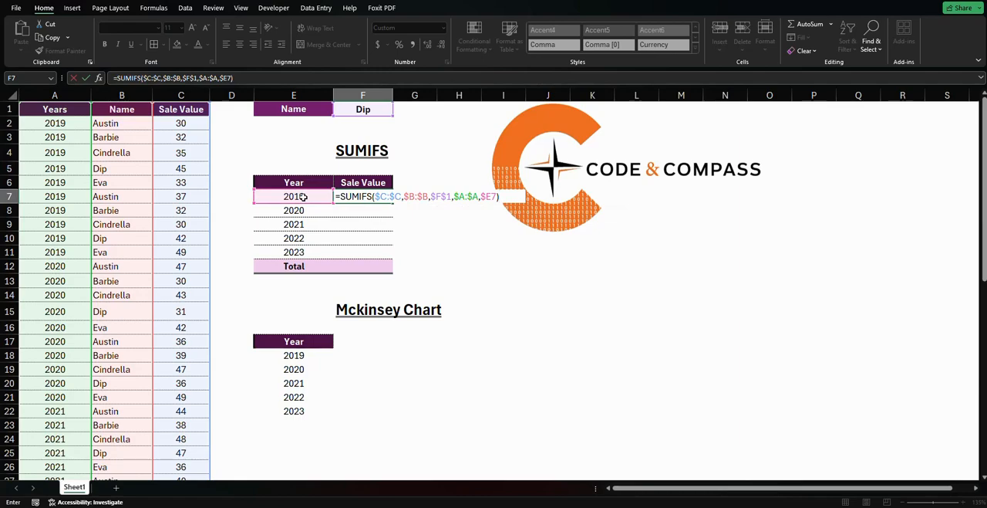
{"action": "key", "text": "Return"}
Copy the SUMIFS formula from F7 down to F11 and check the 2019 result against the sum of C5 and C10
{"action": "left_click", "coordinate": [381, 196]}
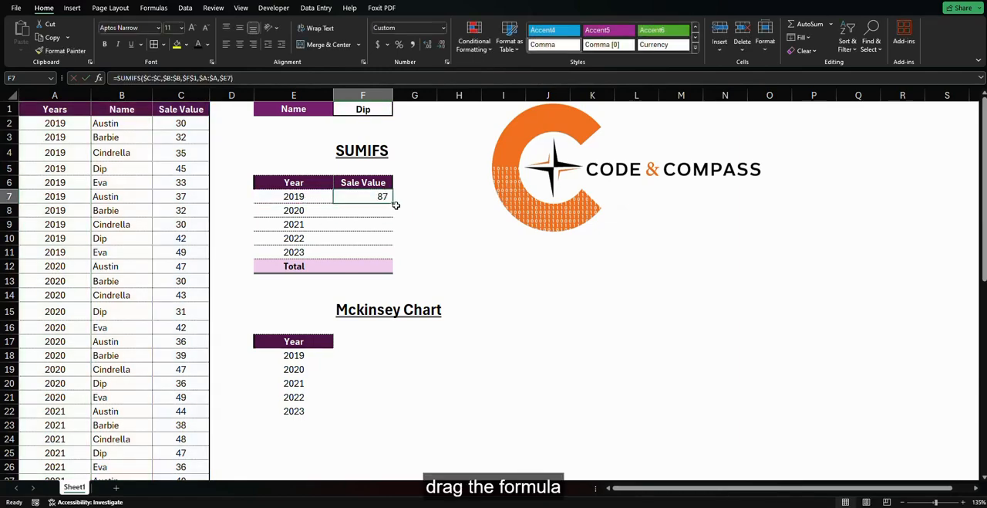
{"action": "left_click_drag", "start_coordinate": [393, 203], "coordinate": [388, 254]}
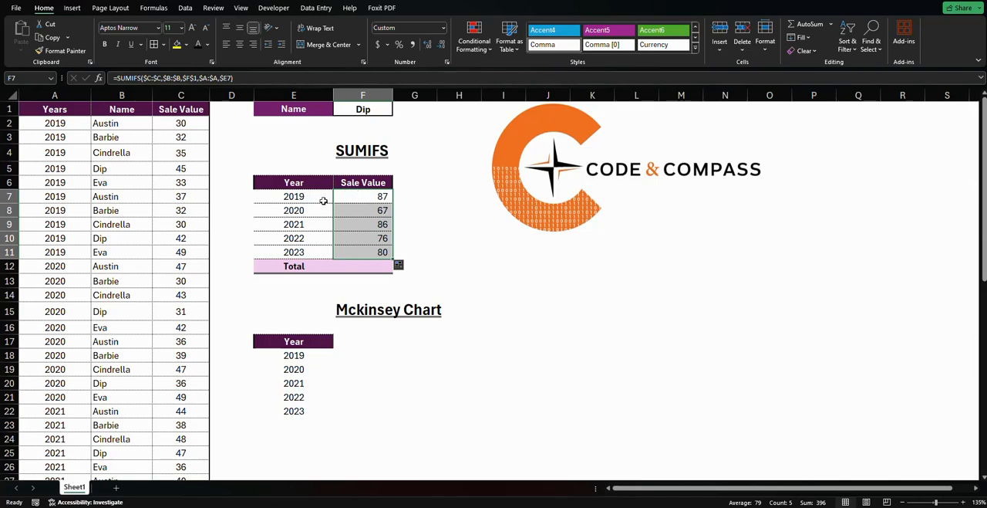
{"action": "left_click", "coordinate": [167, 168]}
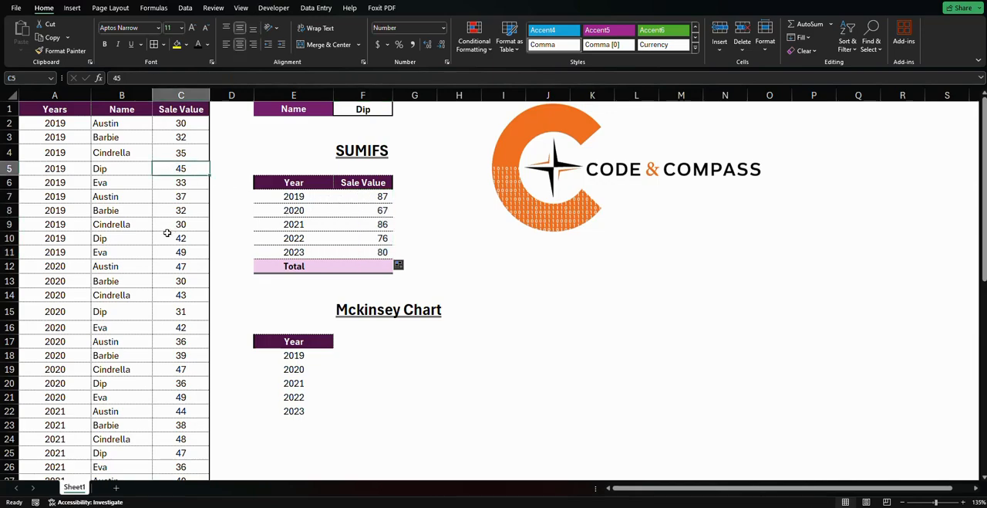
{"action": "left_click", "coordinate": [191, 238], "text": "ctrl"}
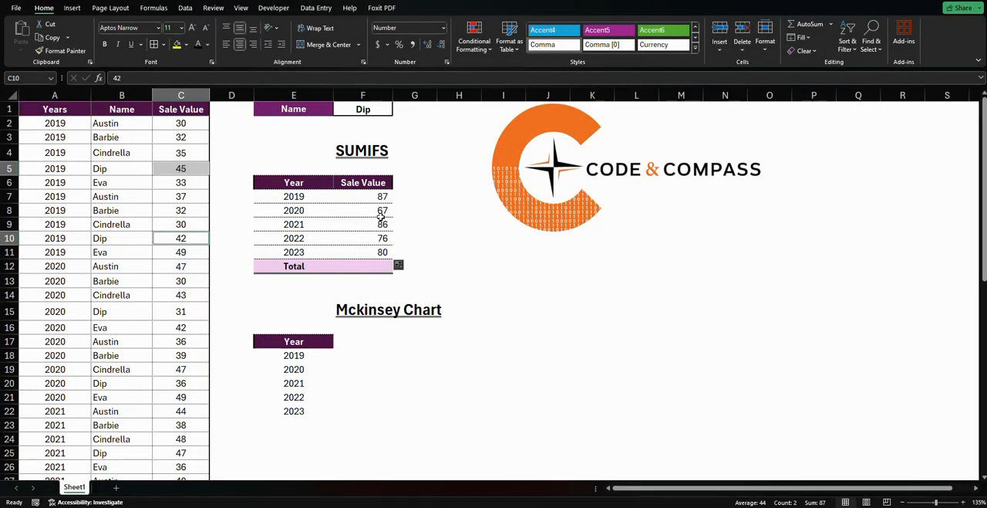
Check the 2020 result in F8 against the sum of the matching sale values in C15 and C20
{"action": "left_click", "coordinate": [381, 216]}
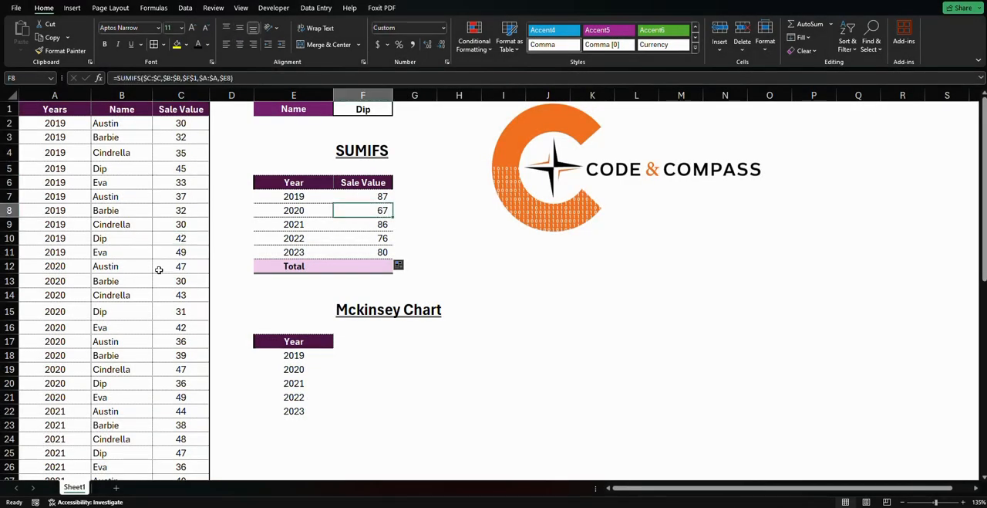
{"action": "left_click", "coordinate": [179, 238]}
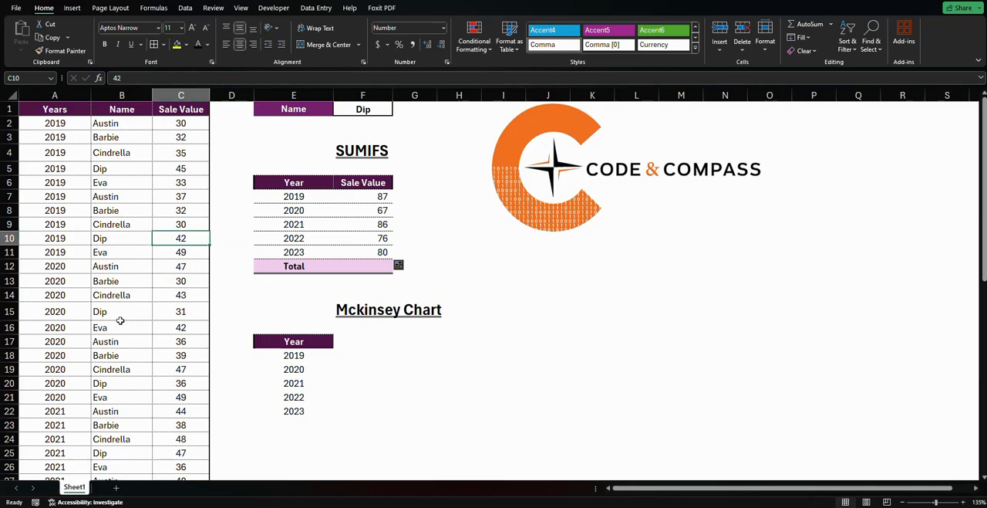
{"action": "left_click", "coordinate": [184, 313], "text": "ctrl"}
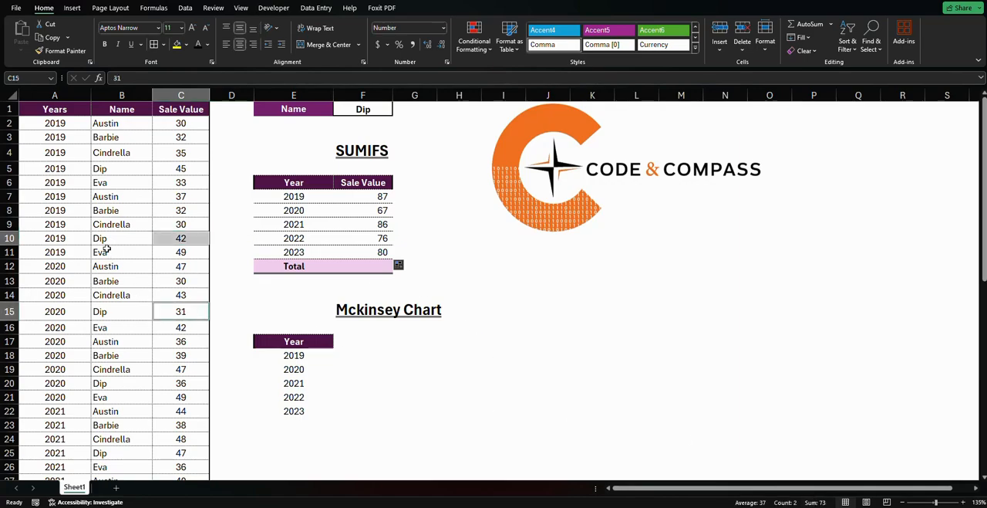
{"action": "left_click", "coordinate": [171, 312]}
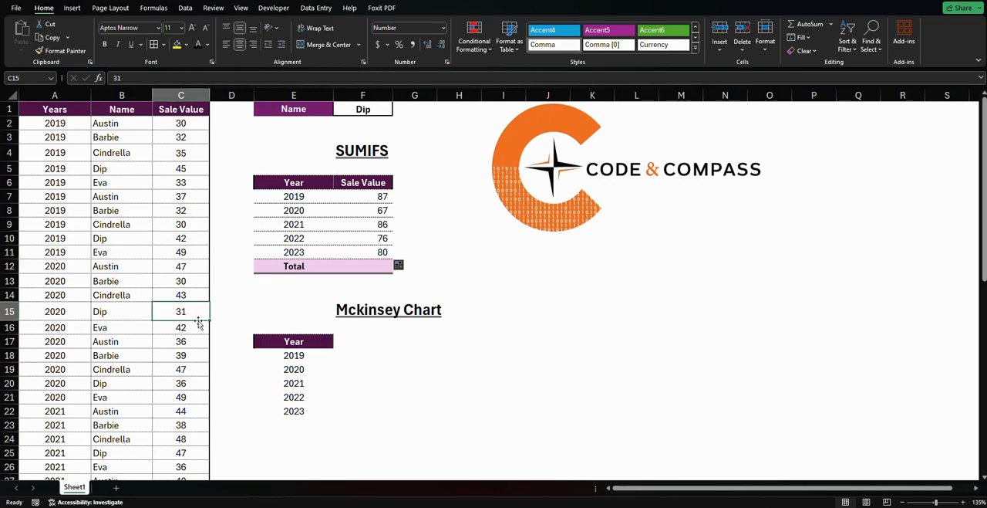
{"action": "left_click", "coordinate": [185, 382], "text": "ctrl"}
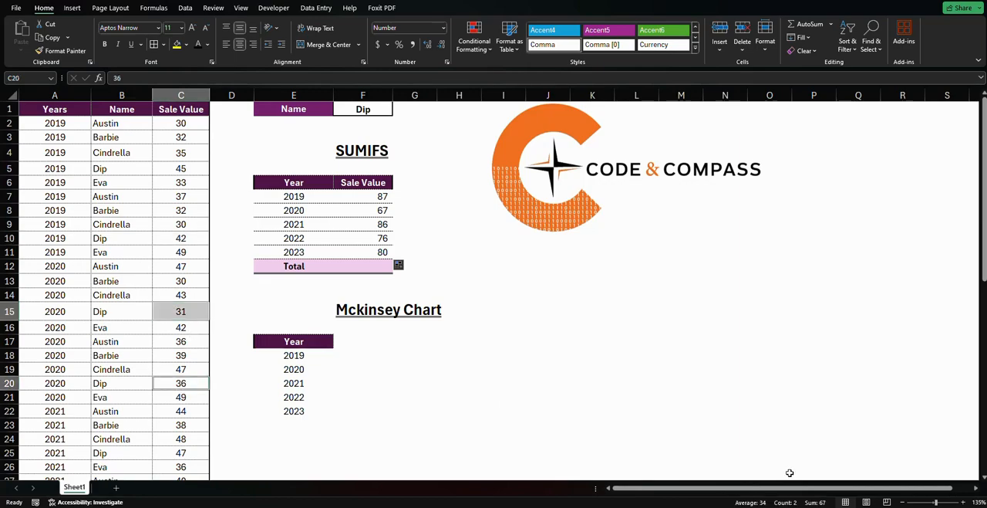
Test the SUMIFS table by choosing the second and finally the last name in the F1 dropdown
{"action": "left_click", "coordinate": [373, 110]}
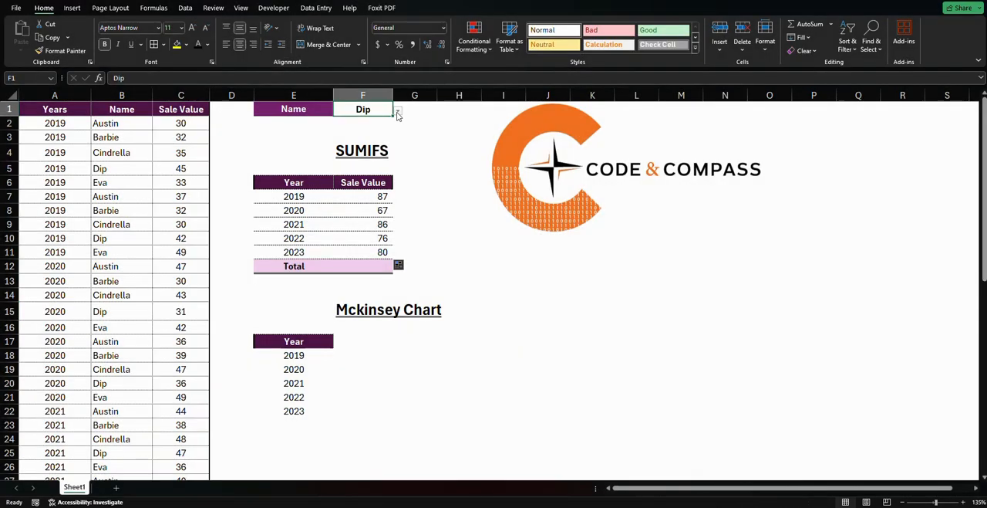
{"action": "left_click", "coordinate": [398, 110]}
{"action": "left_click", "coordinate": [339, 132]}
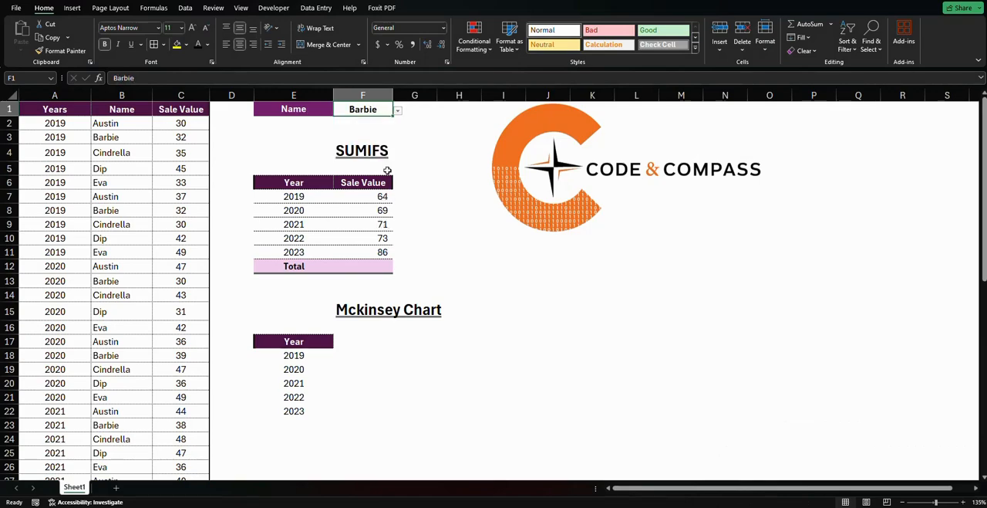
{"action": "left_click", "coordinate": [398, 111]}
{"action": "left_click", "coordinate": [339, 158]}
{"action": "left_click", "coordinate": [447, 211]}
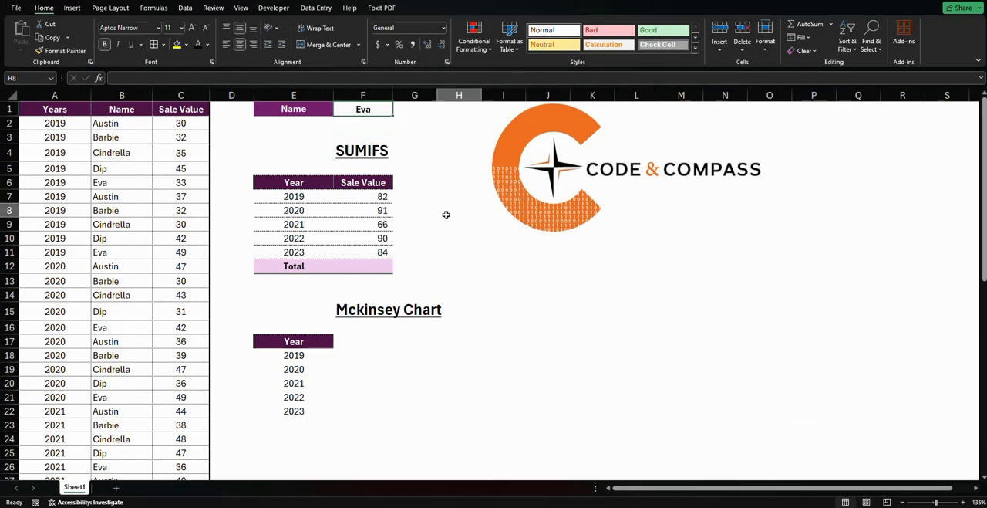
Total the yearly sale values in F12 with AutoSum
{"action": "left_click", "coordinate": [378, 266]}
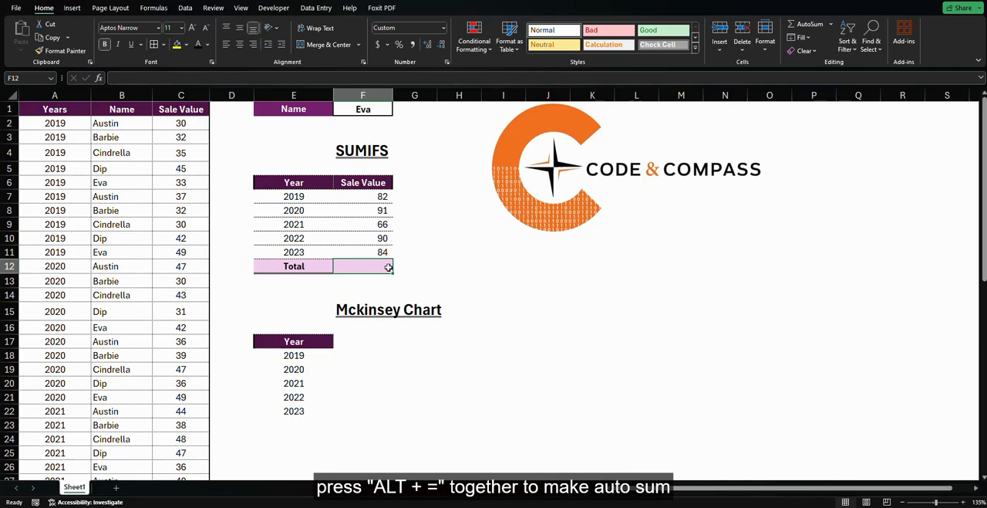
{"action": "key", "text": "alt+equal"}
{"action": "key", "text": "Return"}
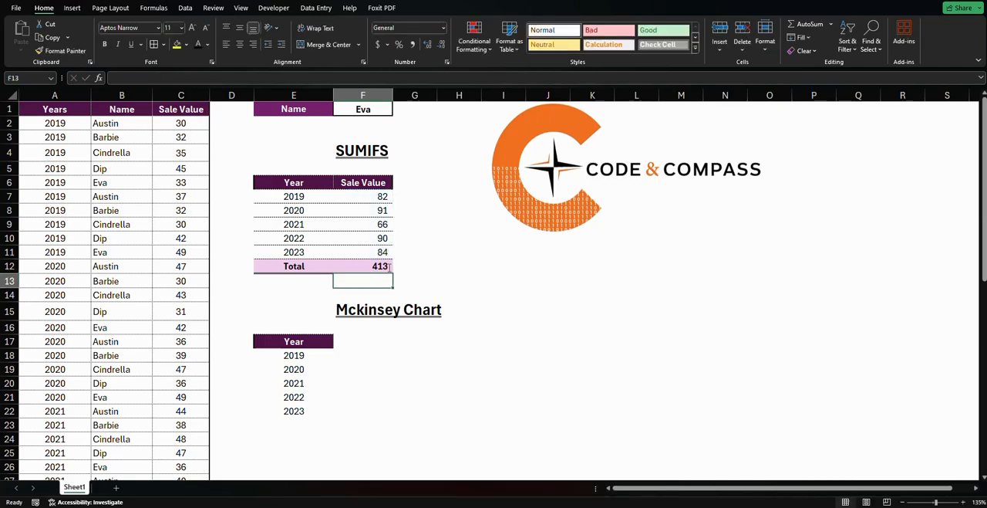
Switch the F1 dropdown to the second name in the list to test the total
{"action": "left_click", "coordinate": [372, 112]}
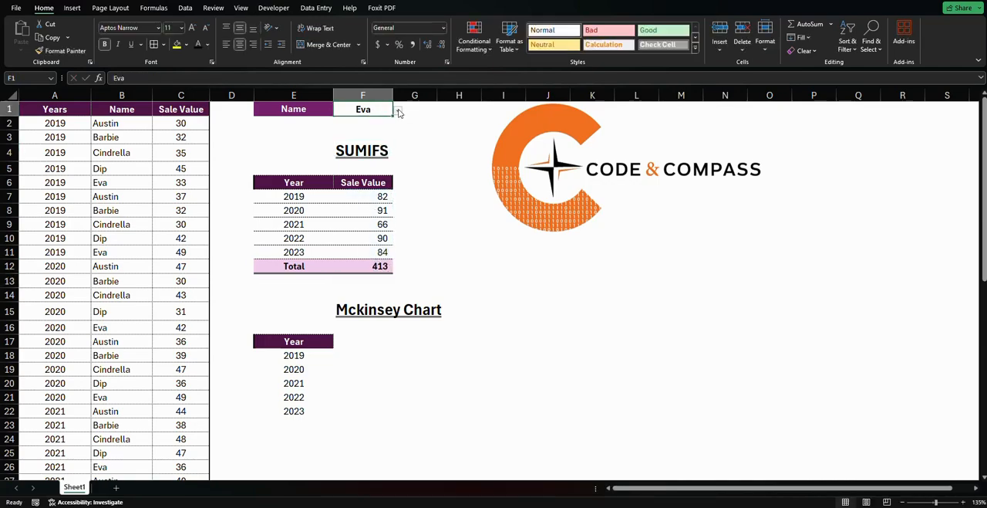
{"action": "left_click", "coordinate": [398, 110]}
{"action": "left_click", "coordinate": [361, 131]}
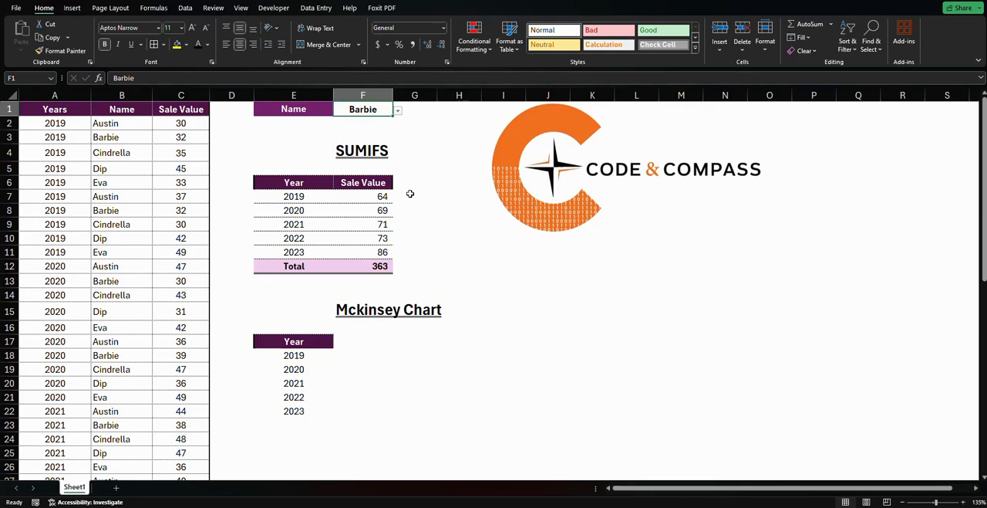
{"action": "left_click", "coordinate": [413, 213]}
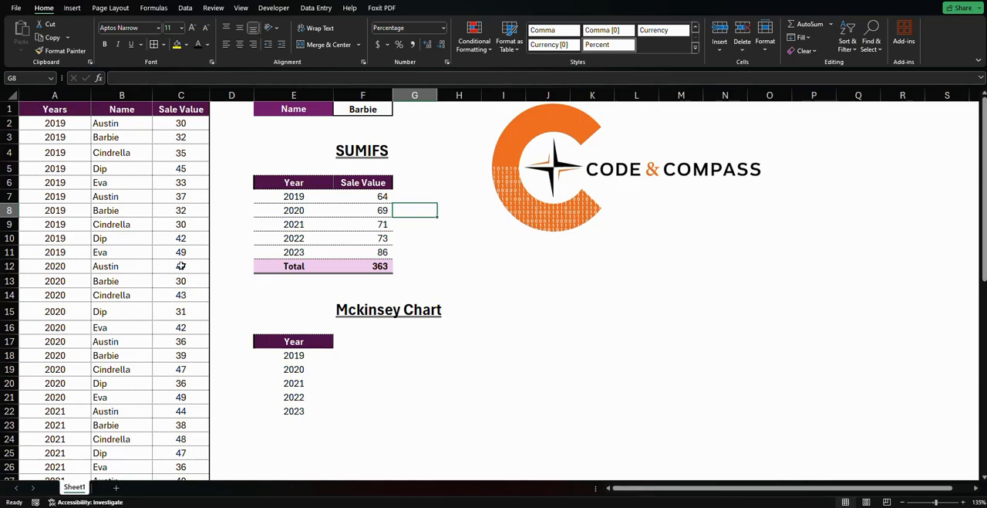
Start a REPT formula in F18 with the en dash symbol "–" in quotes as its text argument
{"action": "left_click", "coordinate": [349, 350]}
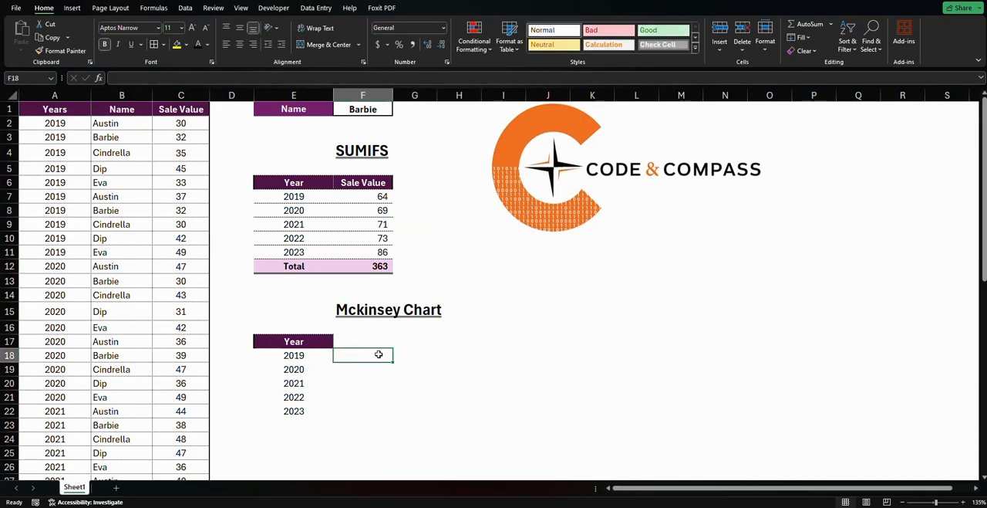
{"action": "type", "text": "="}
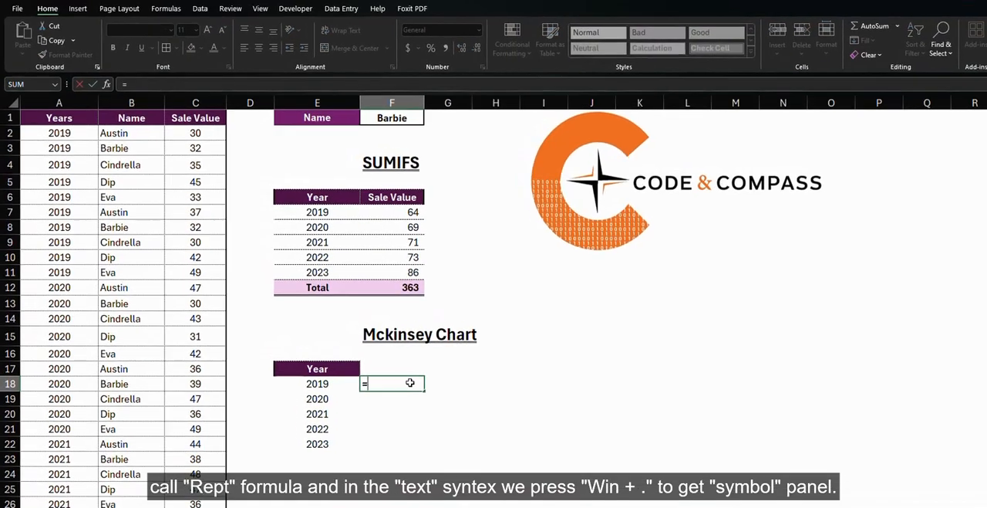
{"action": "type", "text": "rep"}
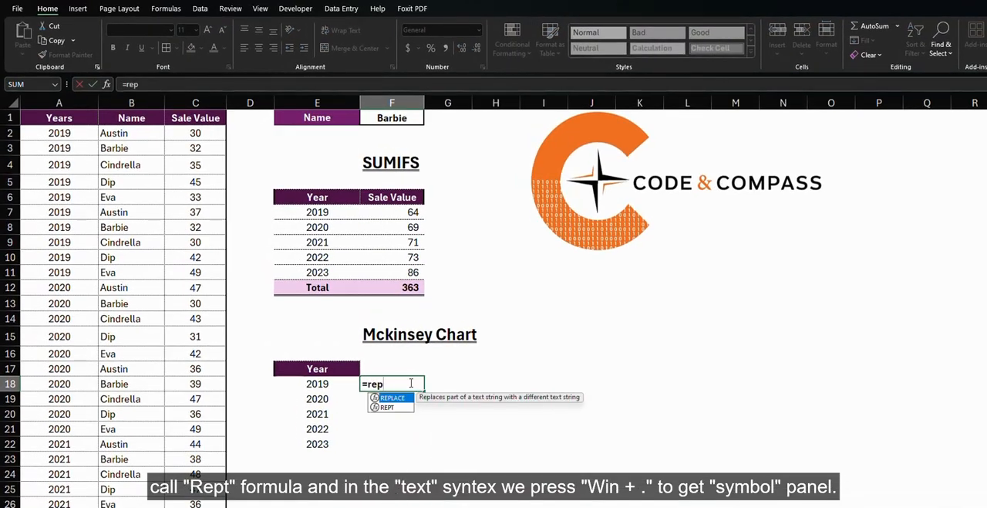
{"action": "type", "text": "t"}
{"action": "key", "text": "Tab"}
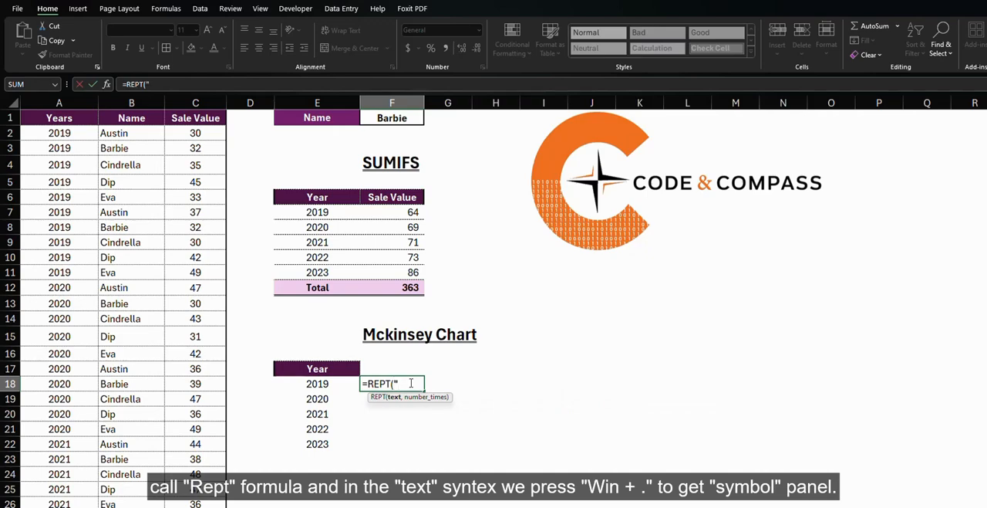
{"action": "key", "text": "super+period"}
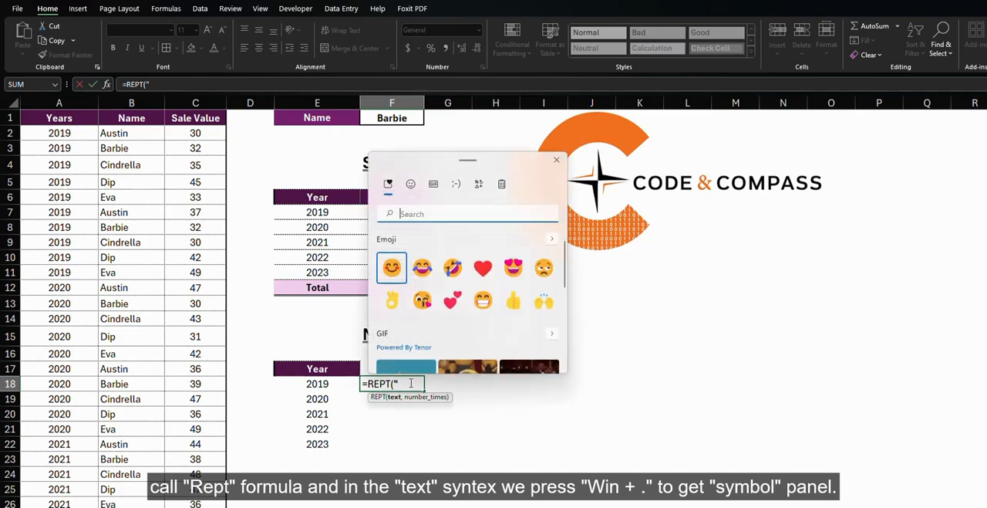
{"action": "left_click", "coordinate": [478, 184]}
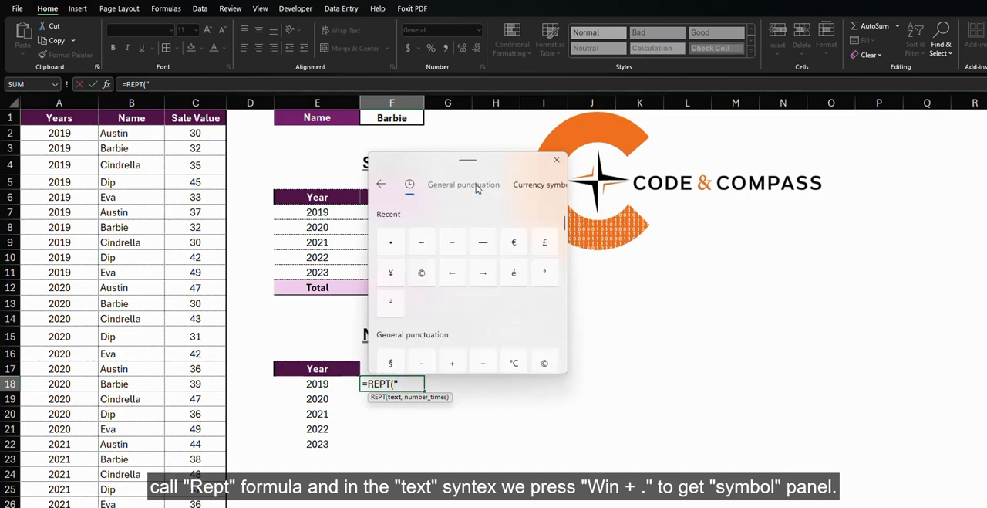
{"action": "left_click", "coordinate": [426, 244]}
{"action": "left_click", "coordinate": [411, 384]}
{"action": "type", "text": "\","}
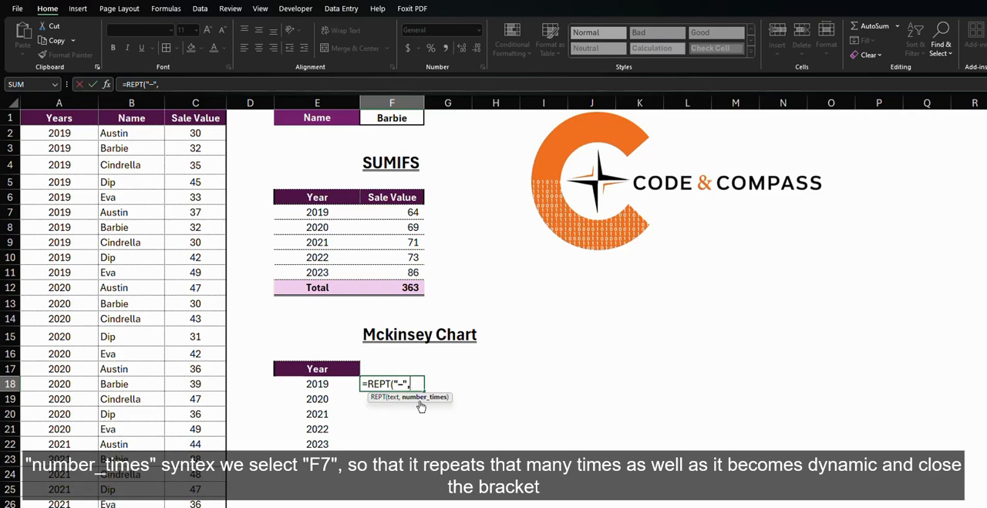
Use F7 as the number of repetitions and complete the REPT formula in F18
{"action": "left_click", "coordinate": [412, 214]}
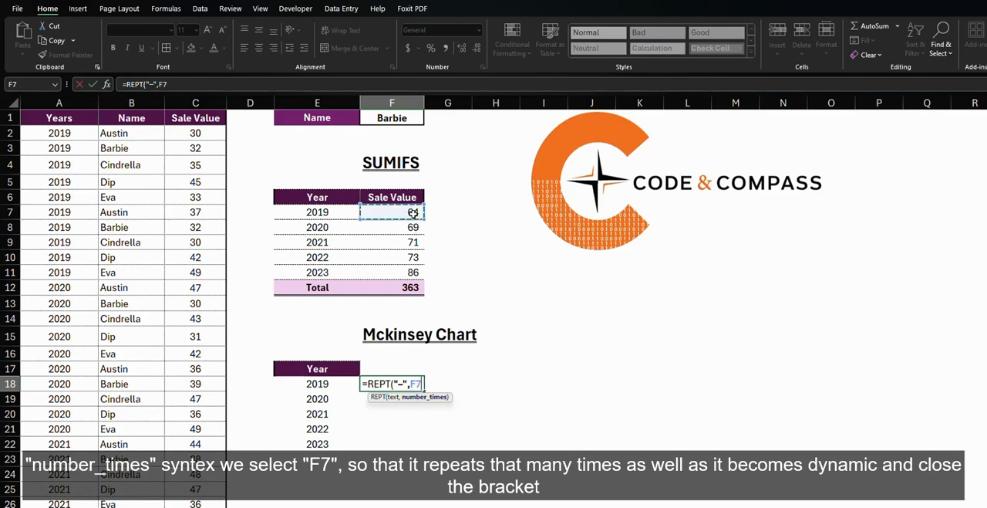
{"action": "type", "text": ")"}
{"action": "key", "text": "Return"}
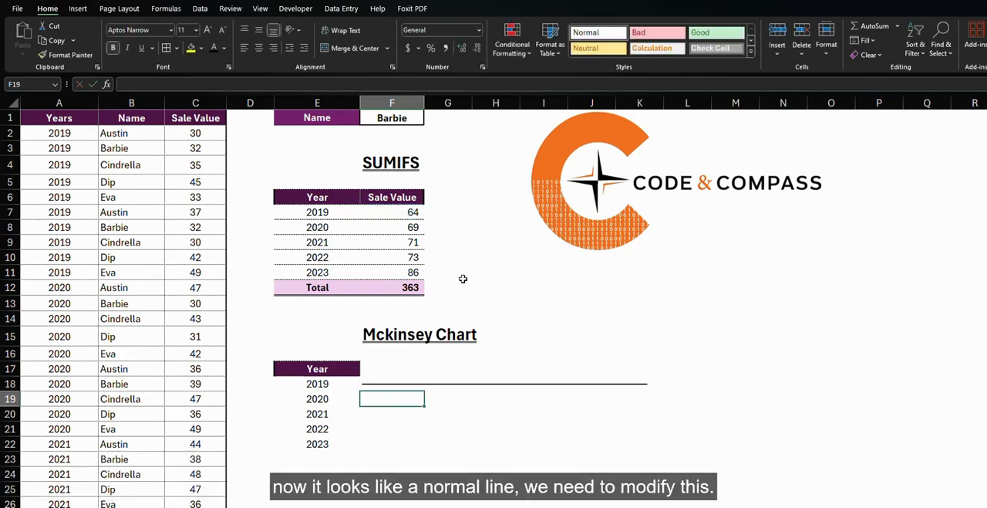
Extend the F18 formula with a bullet symbol and the 2019 value, making it =REPT("–",F7)&"• "&F7
{"action": "left_click", "coordinate": [391, 385]}
{"action": "left_click", "coordinate": [187, 87]}
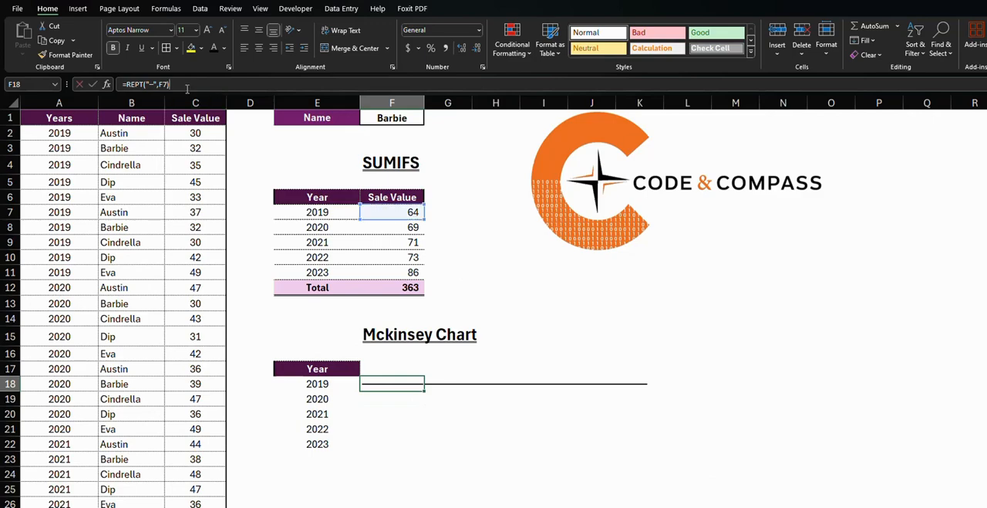
{"action": "type", "text": "&"}
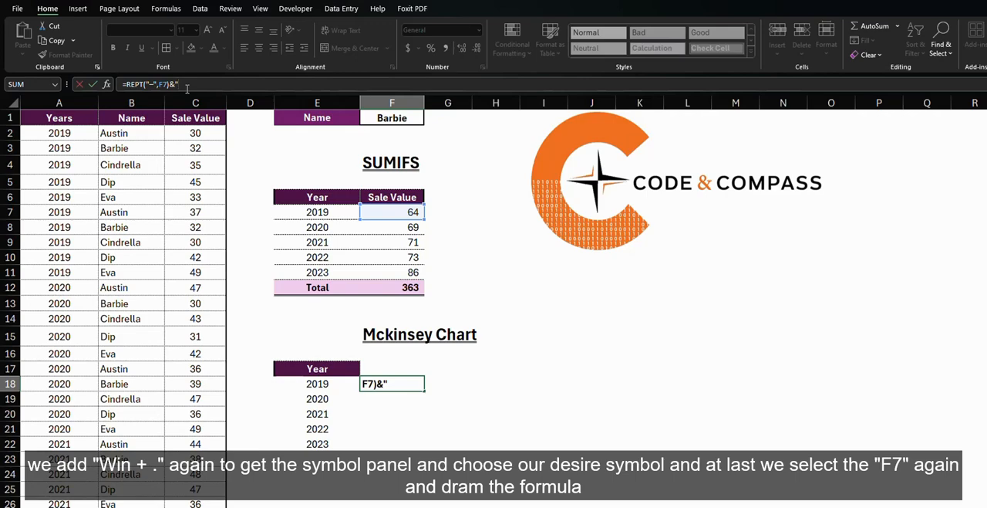
{"action": "key", "text": "super+period"}
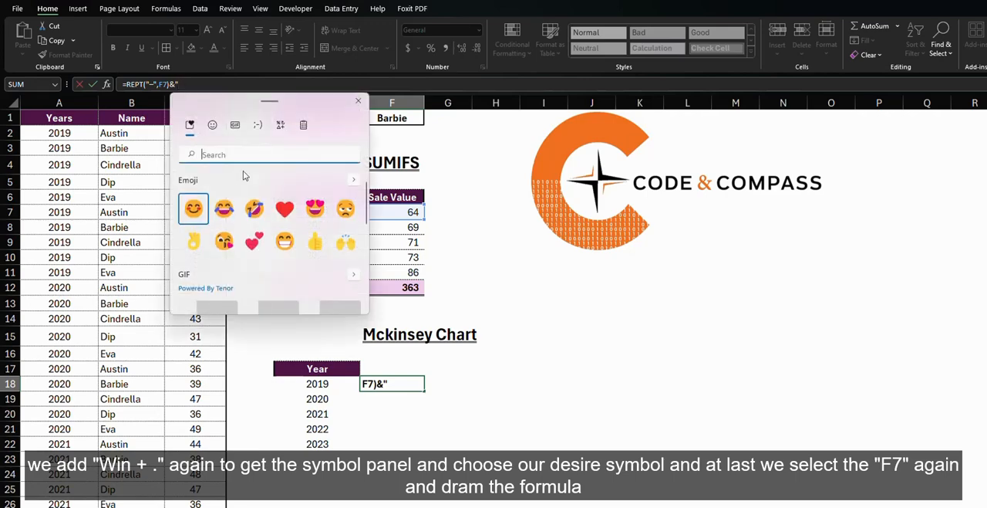
{"action": "left_click", "coordinate": [281, 125]}
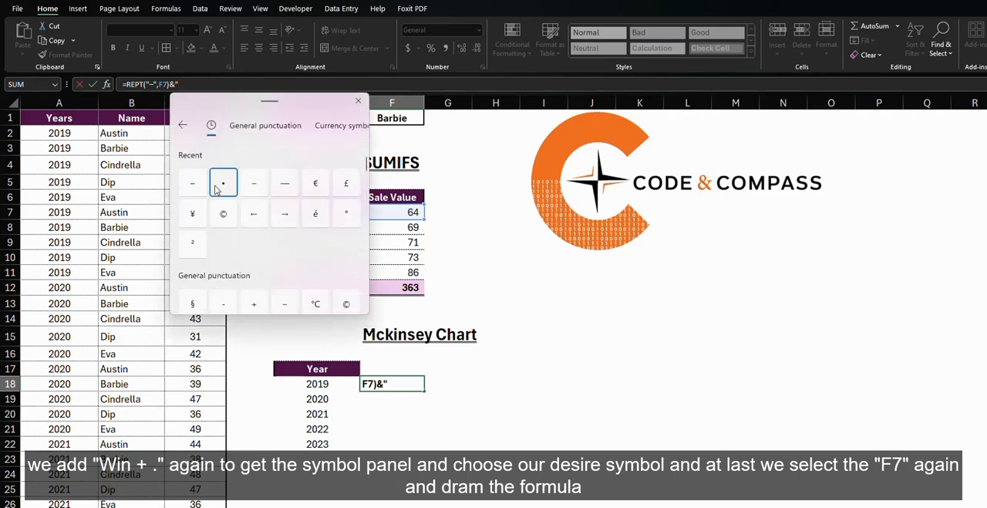
{"action": "left_click", "coordinate": [207, 83]}
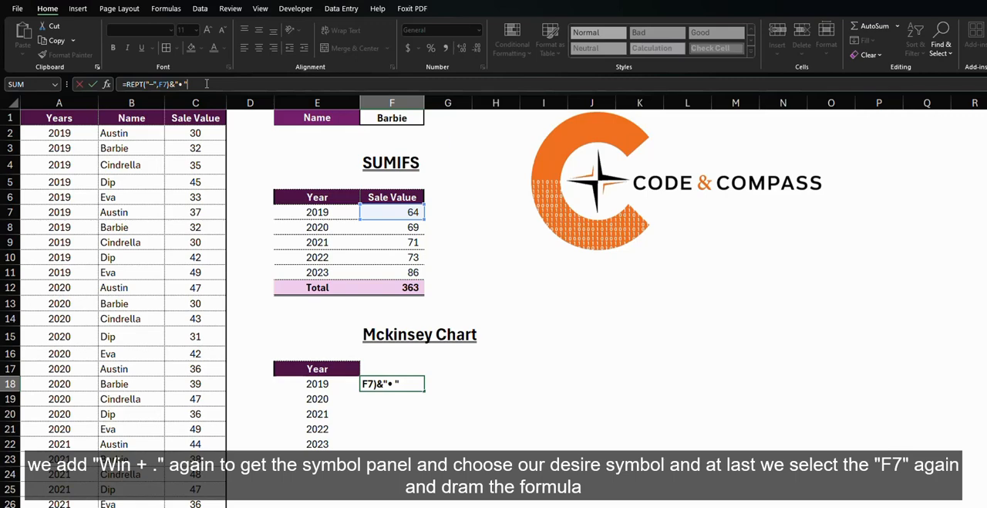
{"action": "type", "text": "&"}
{"action": "left_click", "coordinate": [395, 206]}
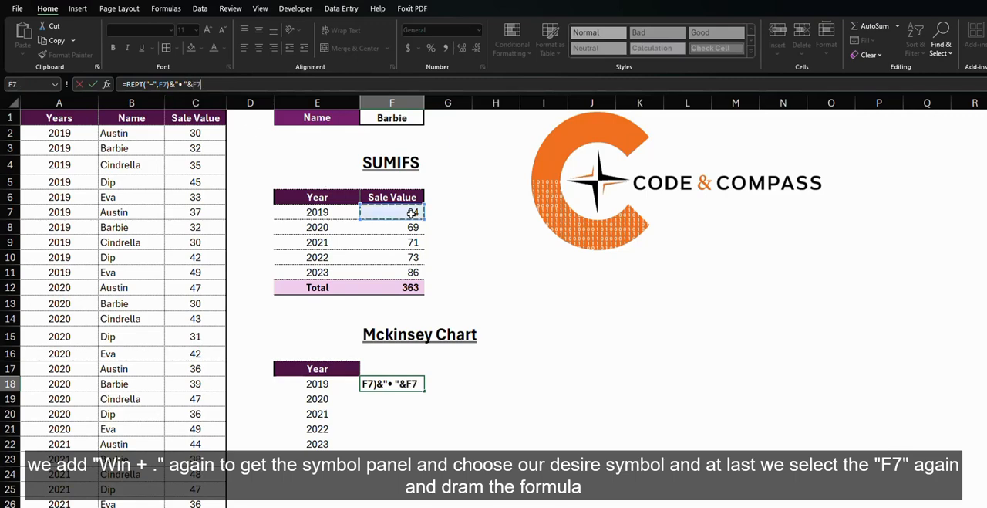
{"action": "key", "text": "Return"}
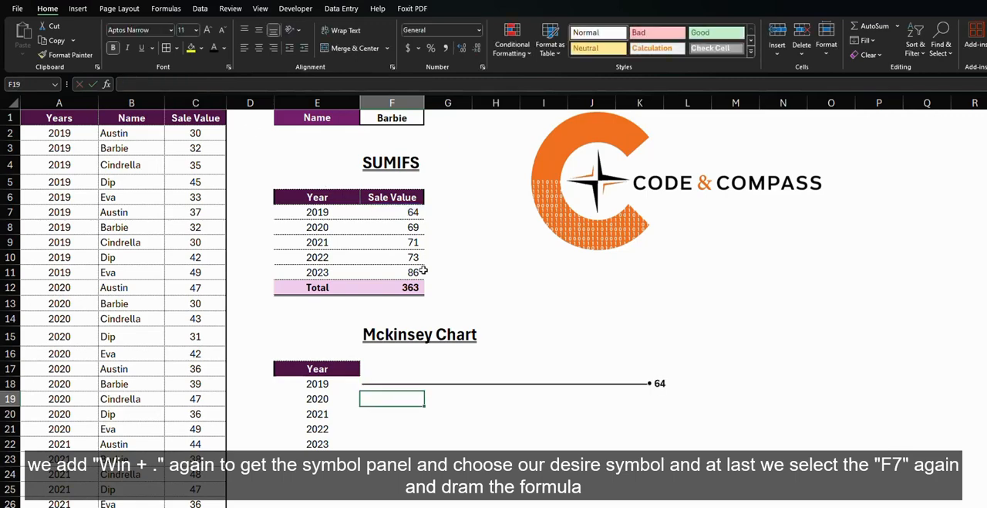
Copy the REPT formula from F18 down to F22 for the remaining years
{"action": "left_click", "coordinate": [405, 383]}
{"action": "left_click_drag", "start_coordinate": [424, 390], "coordinate": [397, 450]}
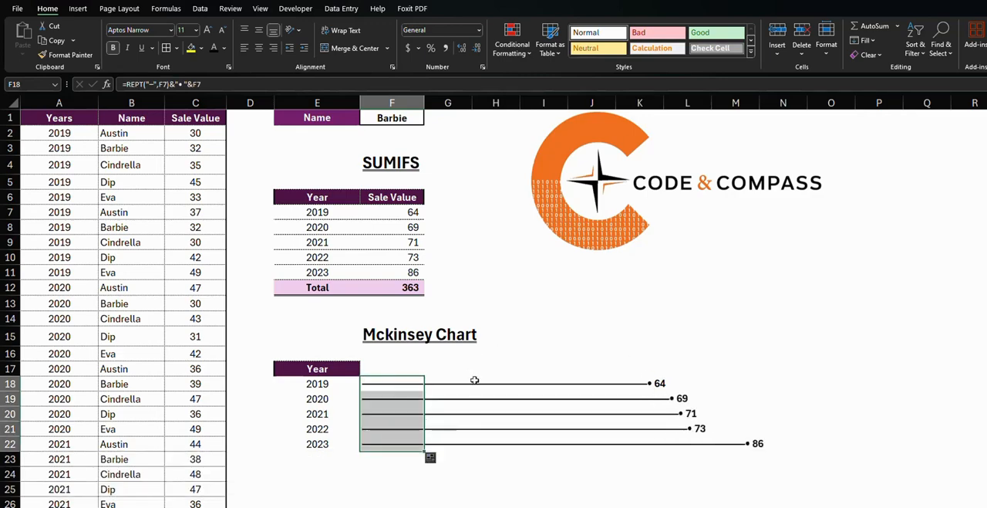
{"action": "left_click", "coordinate": [524, 474]}
{"action": "left_click", "coordinate": [367, 382]}
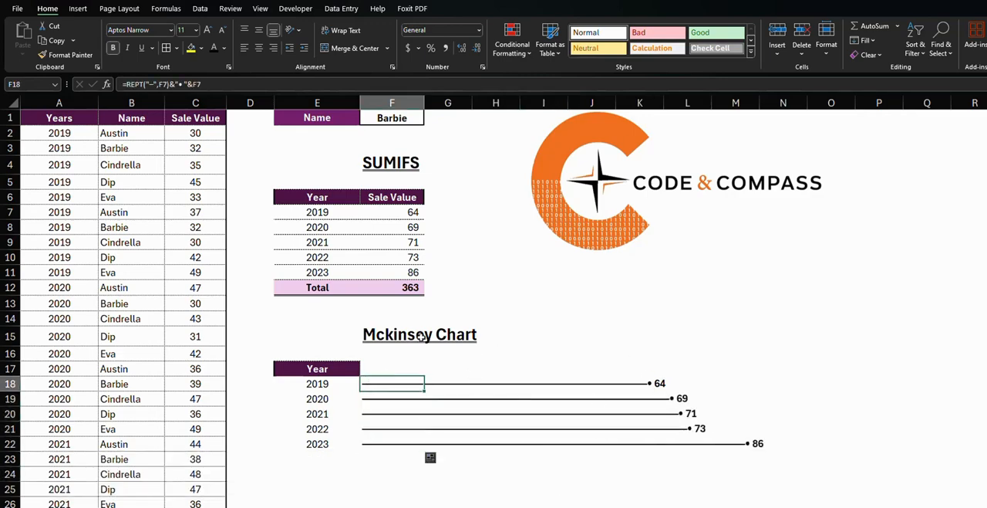
Test the chart by choosing the first and finally the last name in the F1 dropdown
{"action": "left_click", "coordinate": [417, 118]}
{"action": "left_click", "coordinate": [429, 119]}
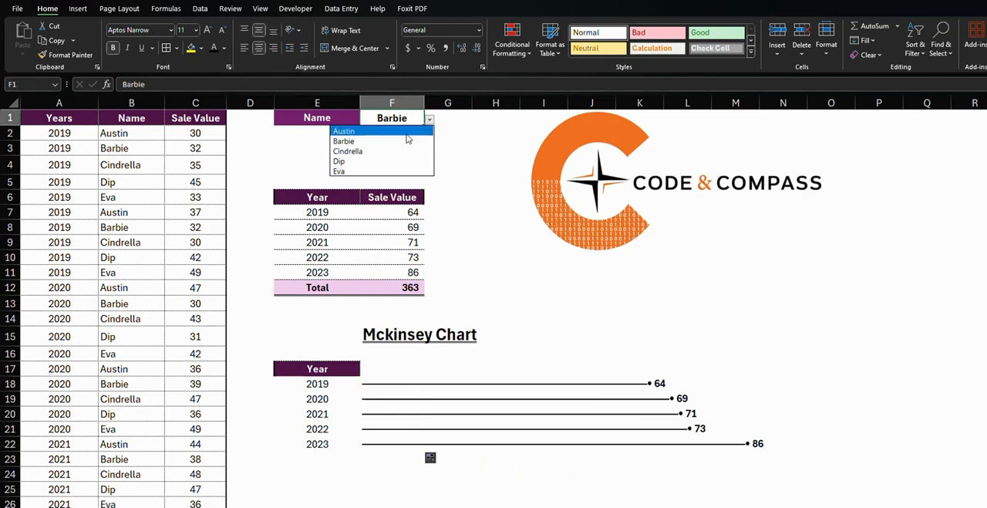
{"action": "left_click", "coordinate": [408, 136]}
{"action": "left_click", "coordinate": [430, 119]}
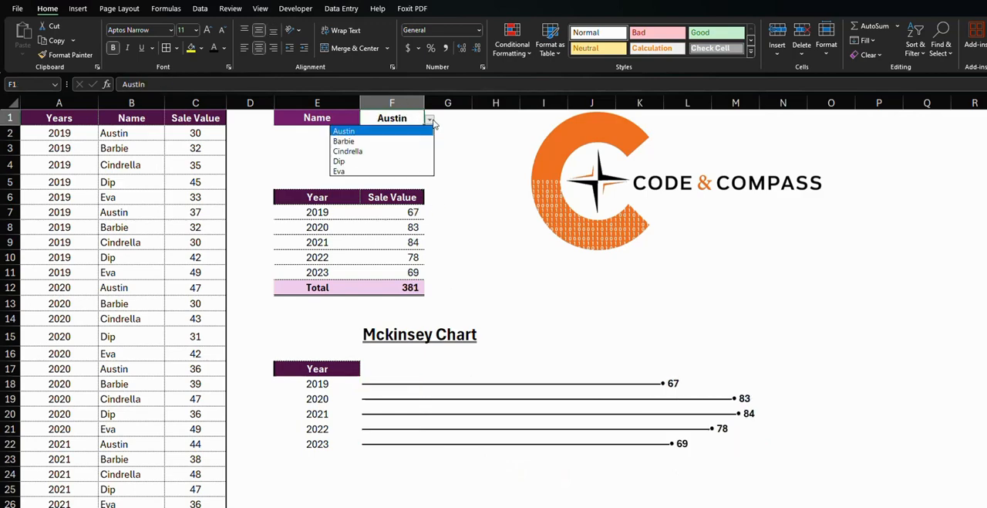
{"action": "left_click", "coordinate": [357, 171]}
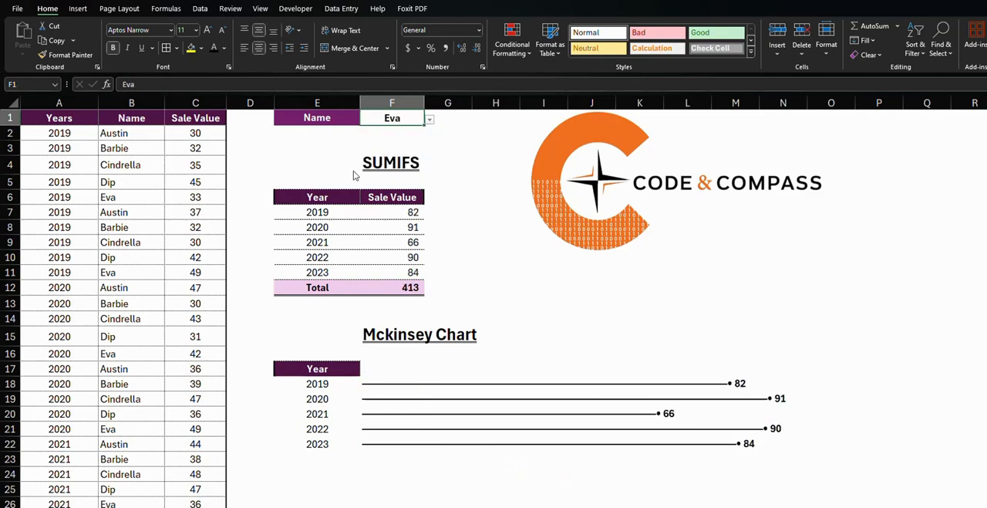
{"action": "left_click", "coordinate": [389, 471]}
Preview other fonts and font sizes on the chart cells F18:F22 without applying any of them
{"action": "left_click_drag", "start_coordinate": [371, 381], "coordinate": [379, 440]}
{"action": "left_click", "coordinate": [170, 30]}
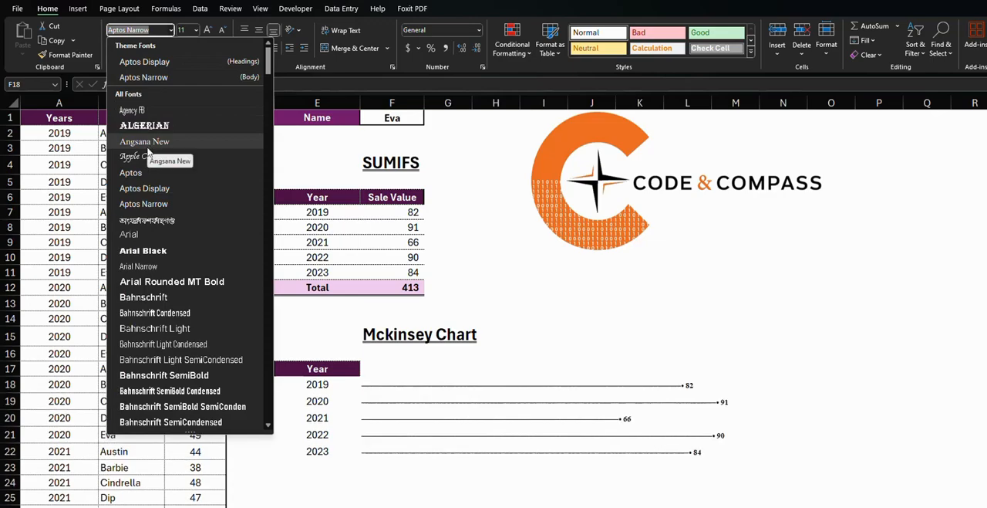
{"action": "left_click", "coordinate": [196, 30]}
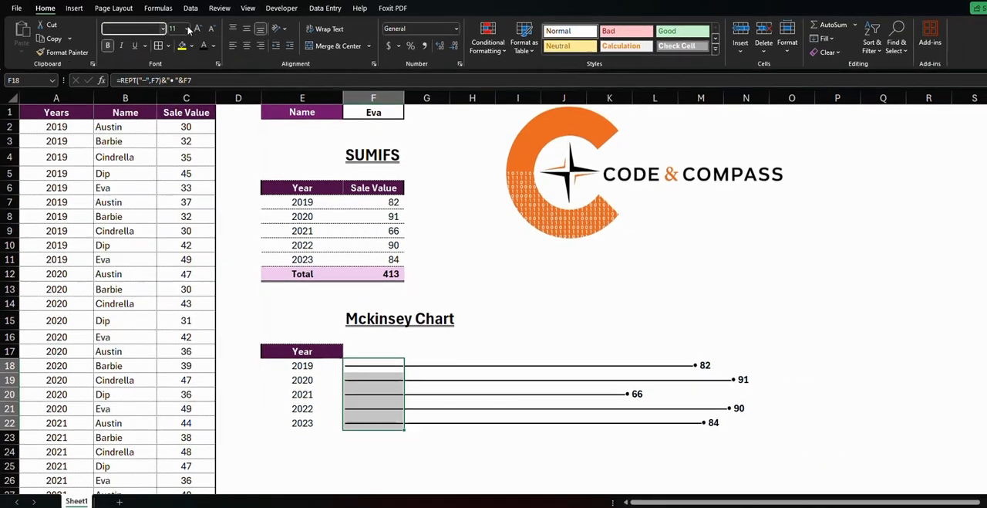
{"action": "left_click", "coordinate": [196, 30]}
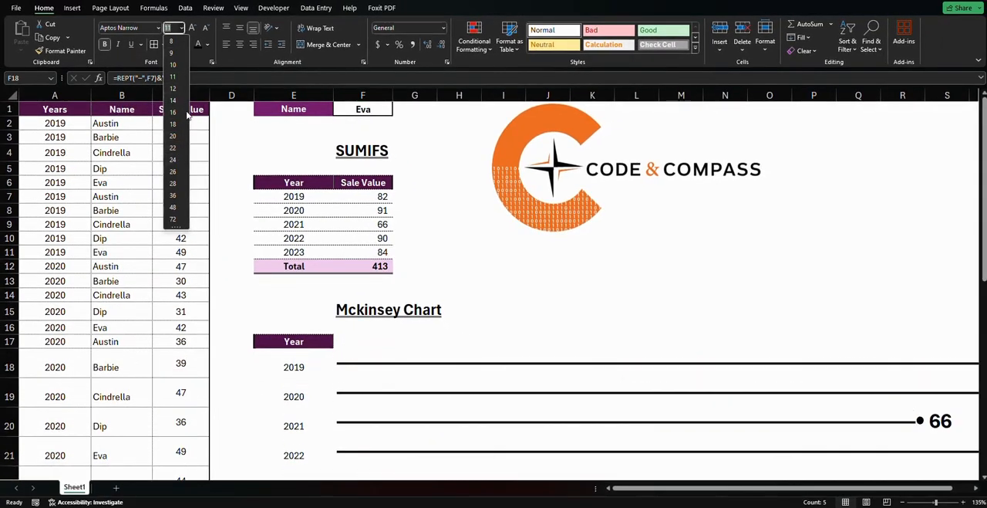
{"action": "left_click", "coordinate": [429, 156]}
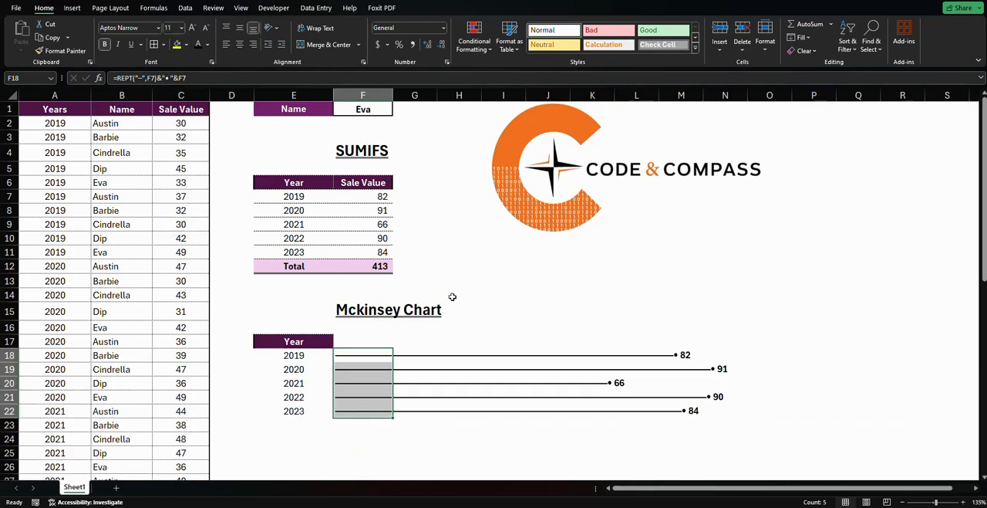
{"action": "left_click", "coordinate": [385, 450]}
Set the font color of the 2019 and 2020 chart lines in F18:F19 to Plum, Accent 5, Darker 50%
{"action": "left_click_drag", "start_coordinate": [351, 355], "coordinate": [351, 366]}
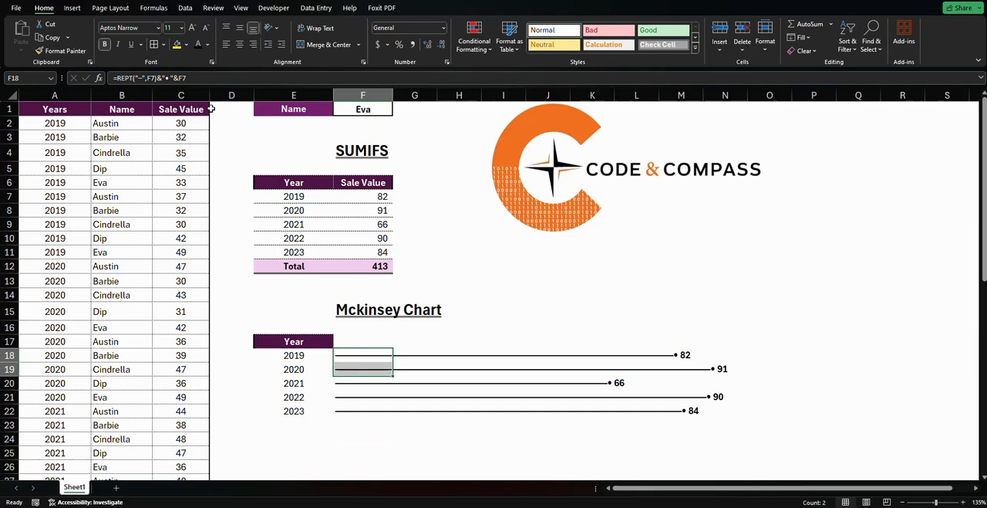
{"action": "left_click", "coordinate": [207, 44]}
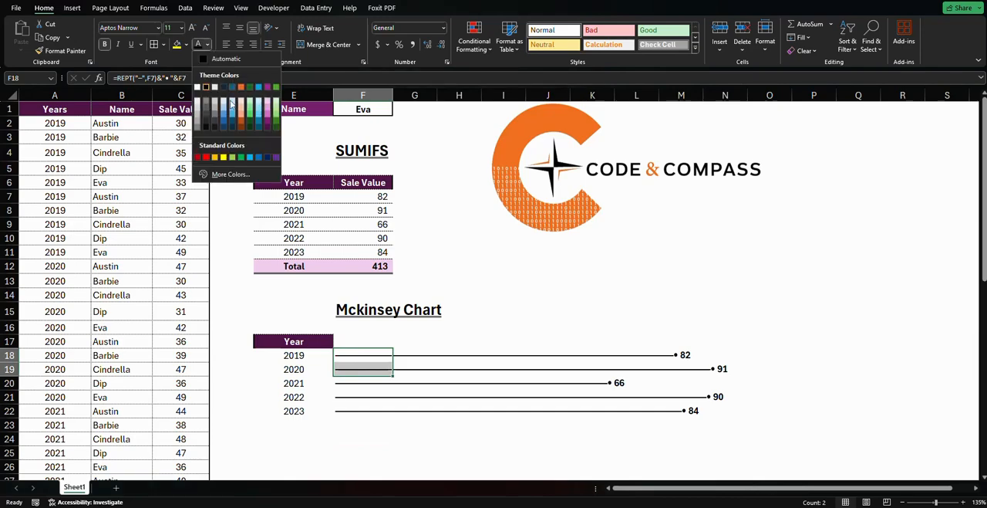
{"action": "left_click", "coordinate": [267, 130]}
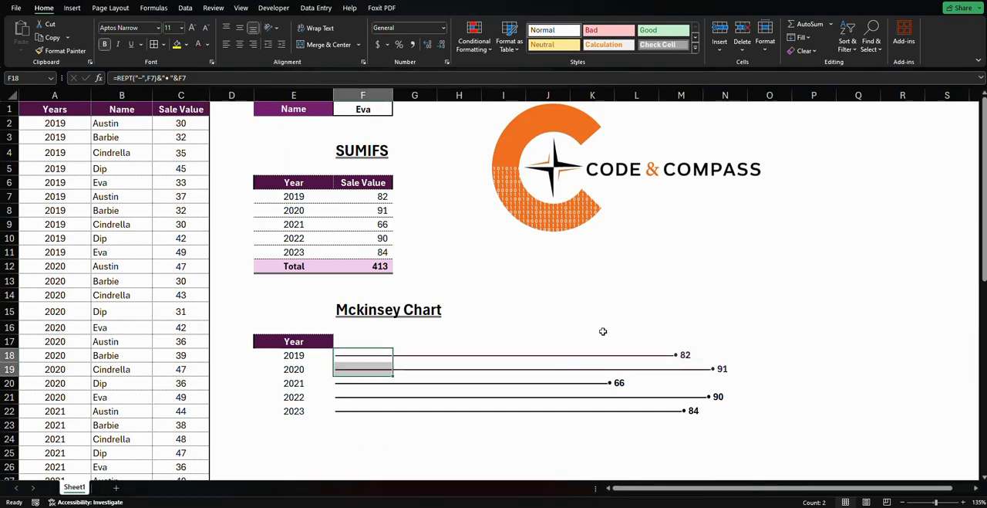
{"action": "left_click", "coordinate": [601, 329]}
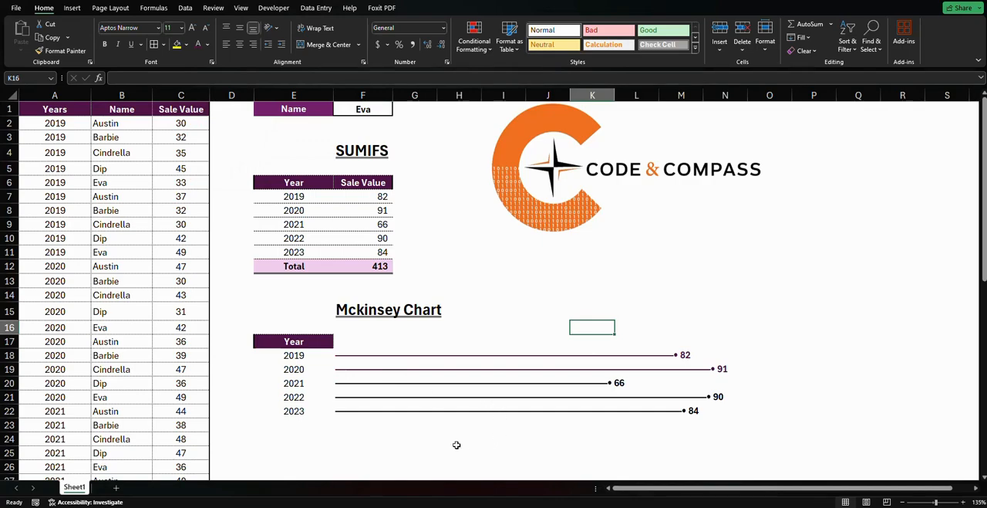